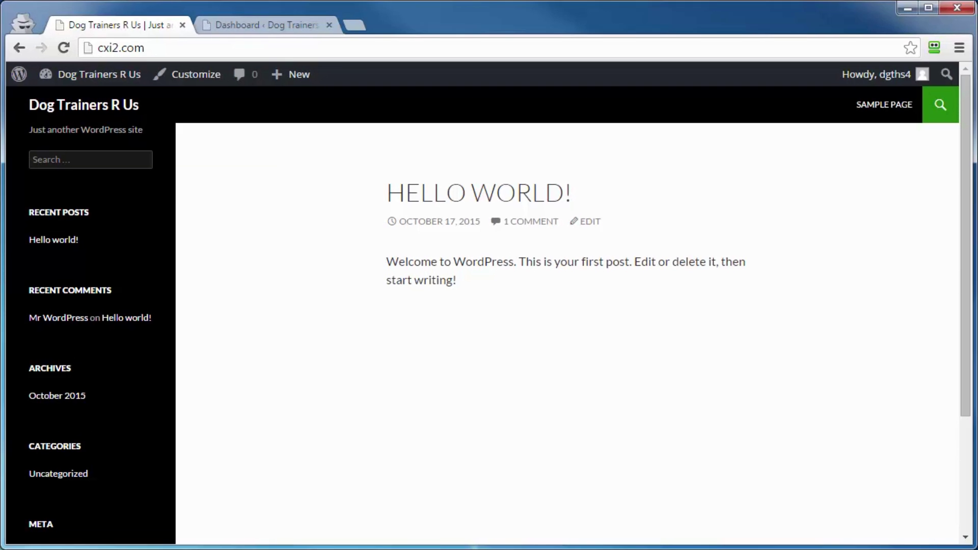
- Switch to the WordPress dashboard and open the list of all pages
left_click(256, 31)
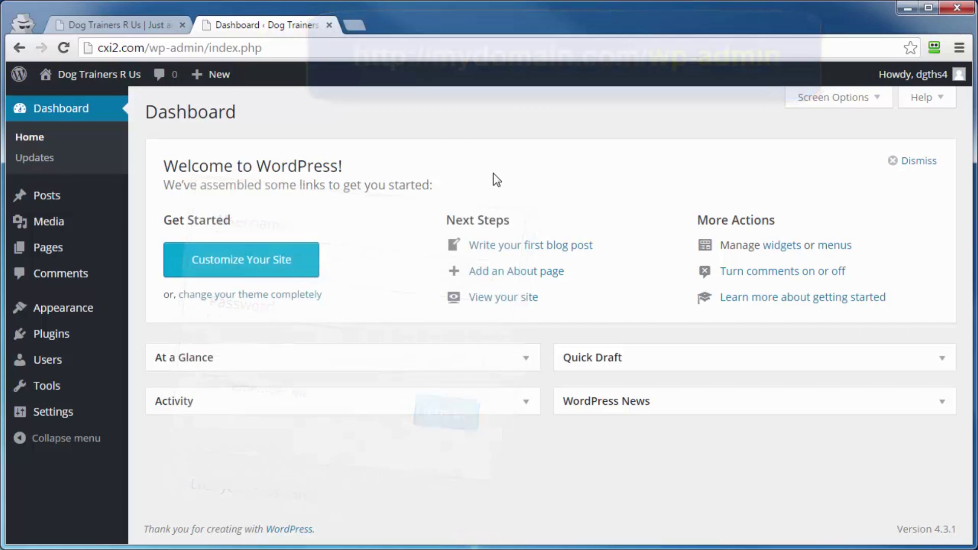
mouse_move(48, 257)
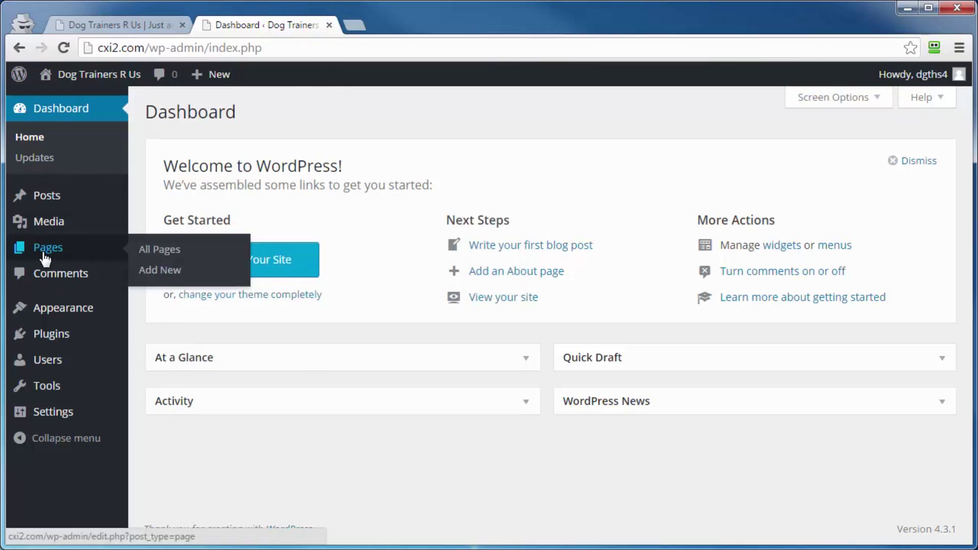
left_click(45, 259)
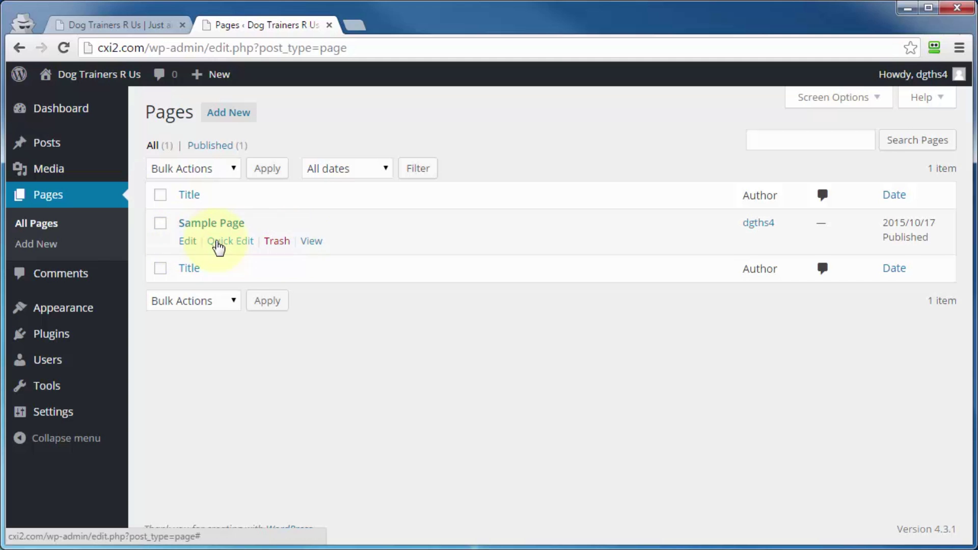
- Examine the Quick Edit settings of Sample Page and close them without changes
left_click(226, 242)
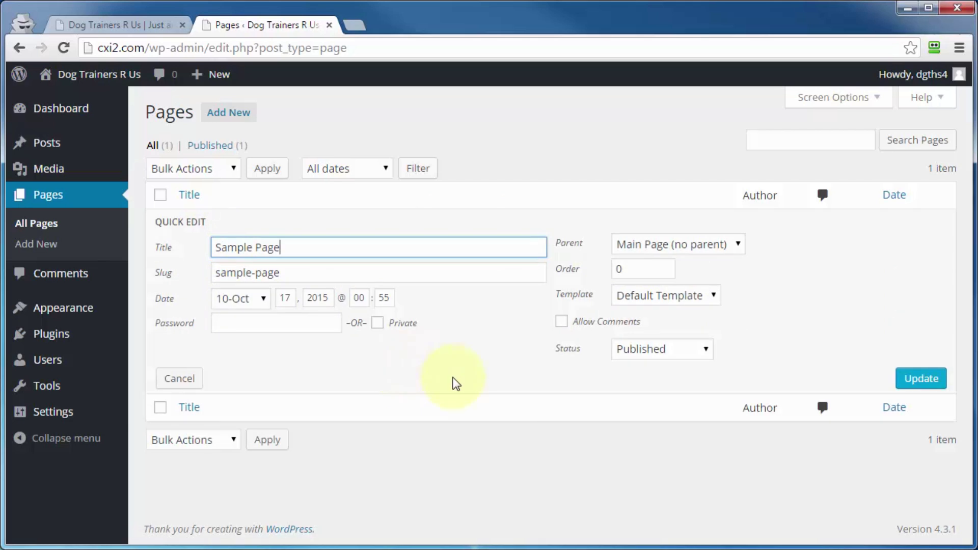
key("Escape")
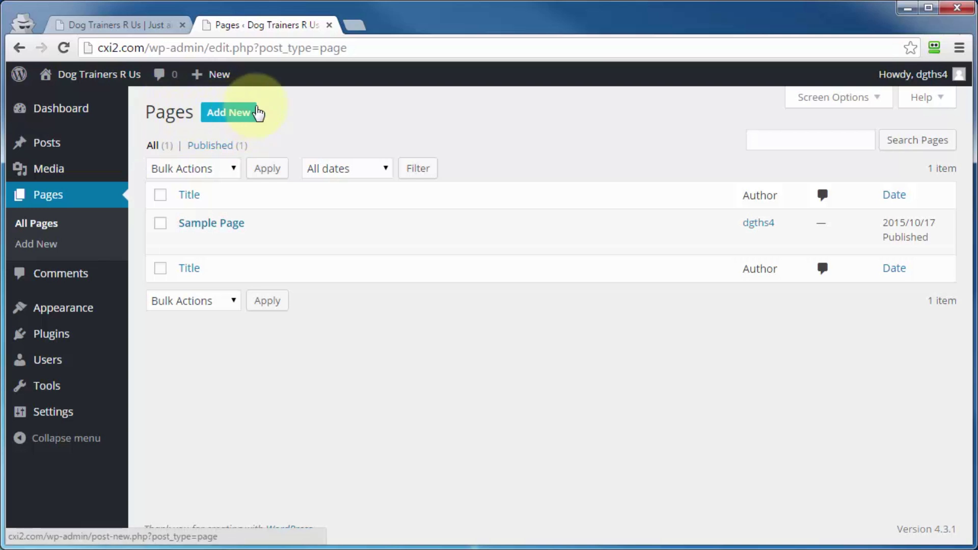
- Create a new page titled "Setting Up A WordPress Membership Site"
mouse_move(202, 76)
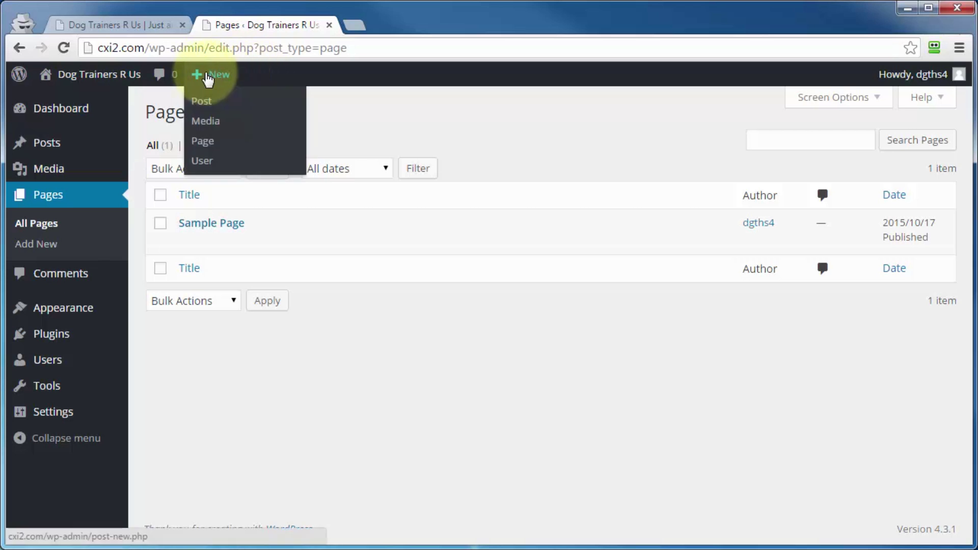
left_click(202, 148)
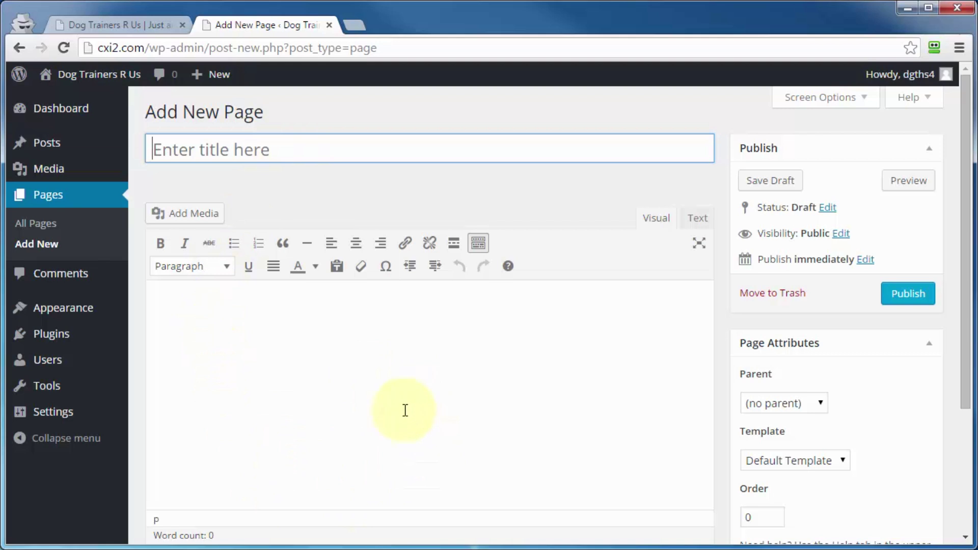
type("Setting Up A WordPress Membership Site")
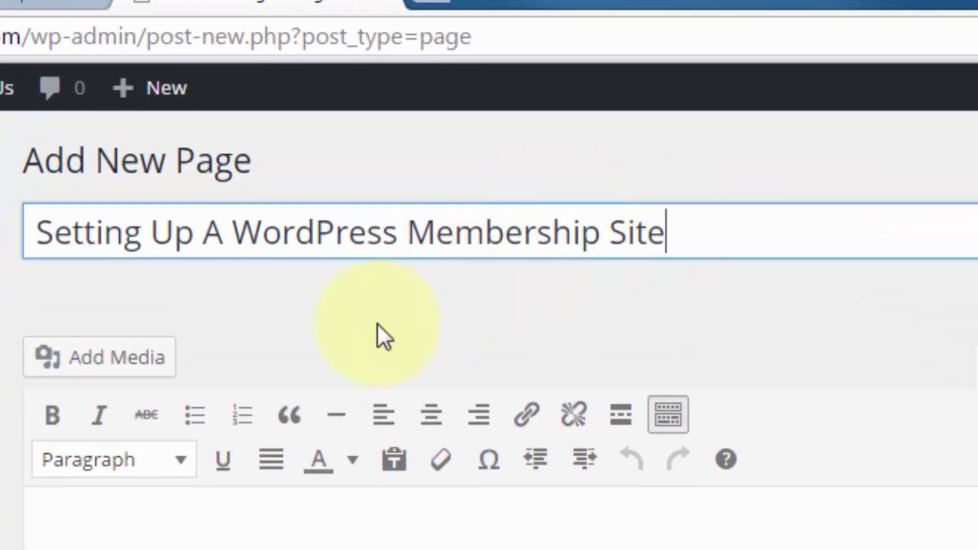
left_click(679, 308)
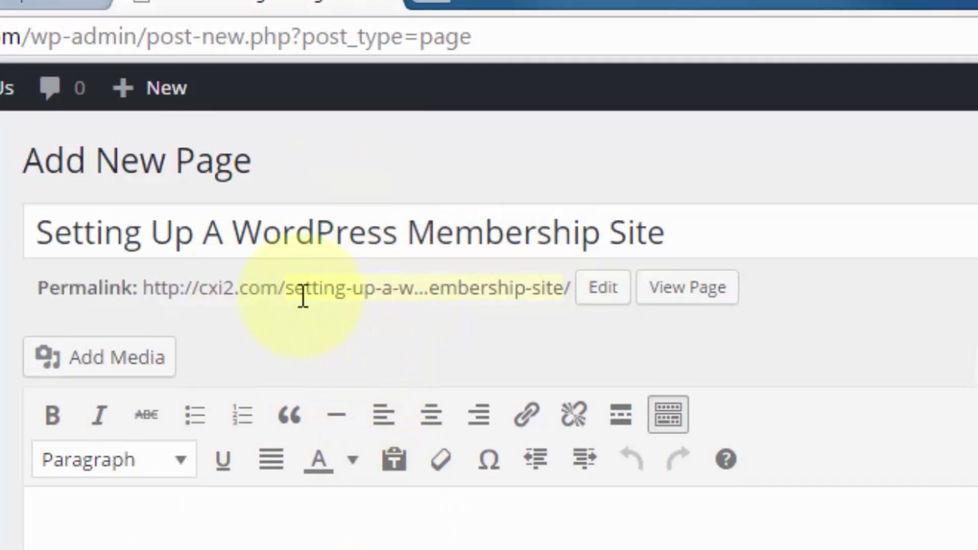
left_click_drag(290, 291, 573, 283)
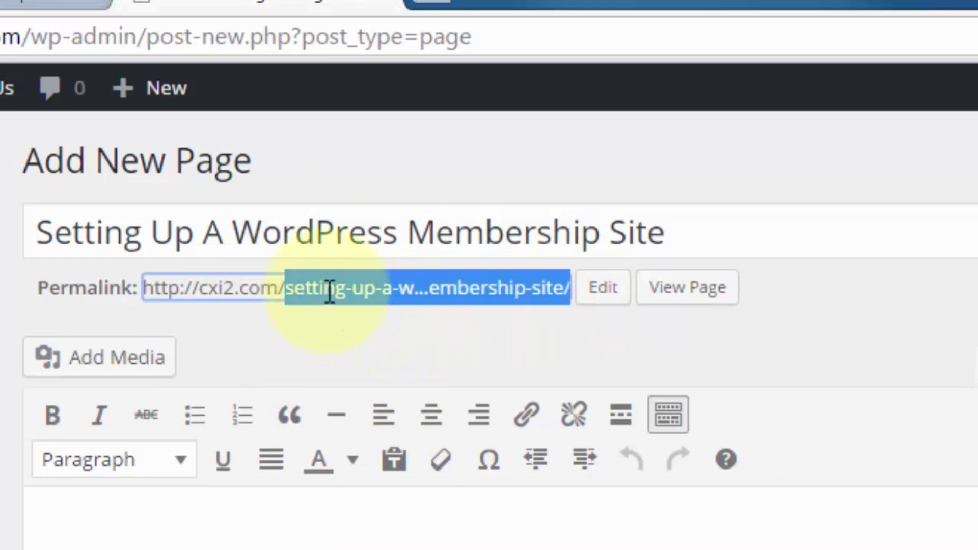
left_click(606, 298)
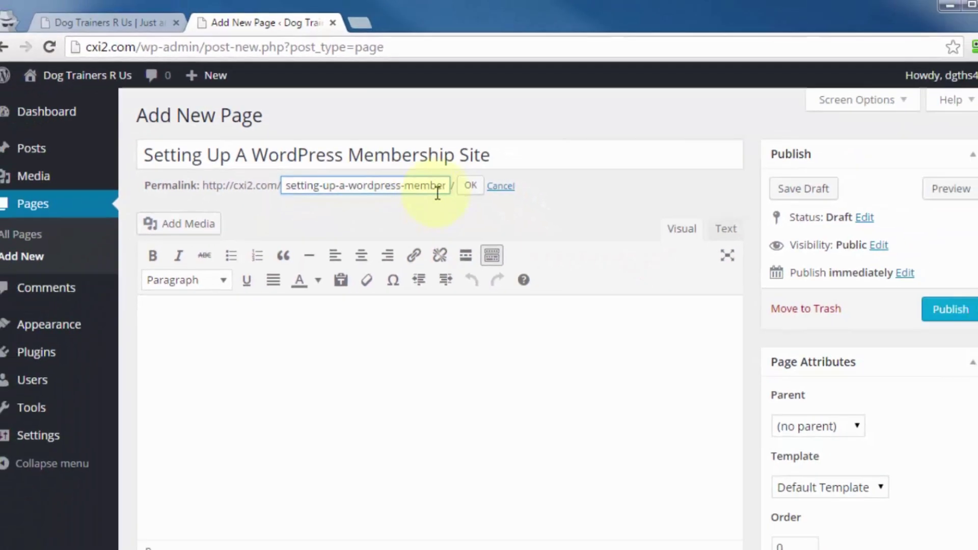
left_click(630, 287)
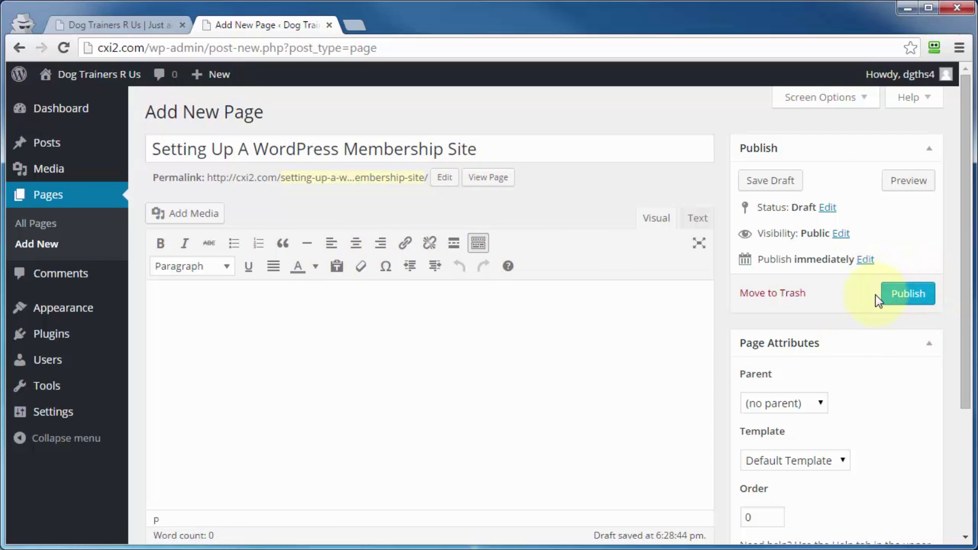
- Examine the editor's second row of formatting tools and its Text mode, restoring both the row and Visual mode
left_click(912, 302)
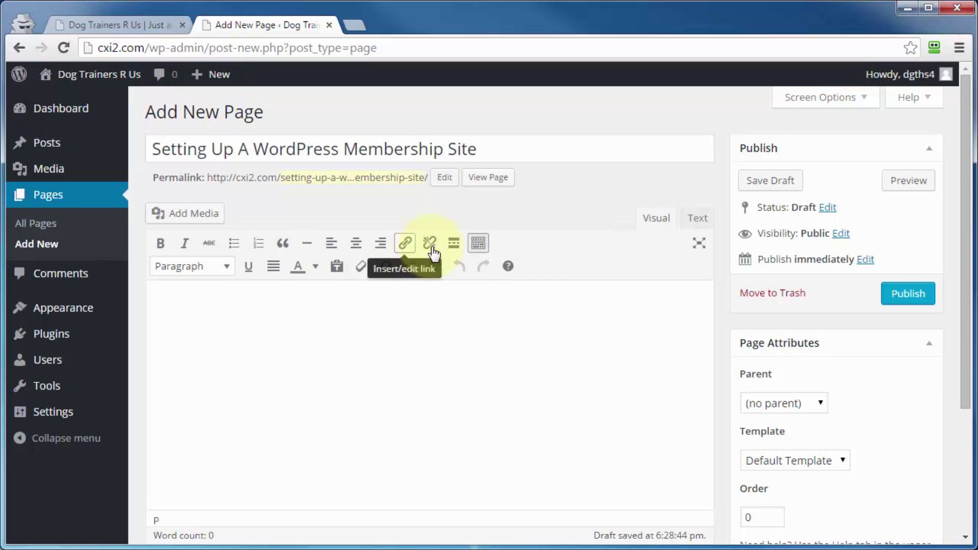
left_click(478, 245)
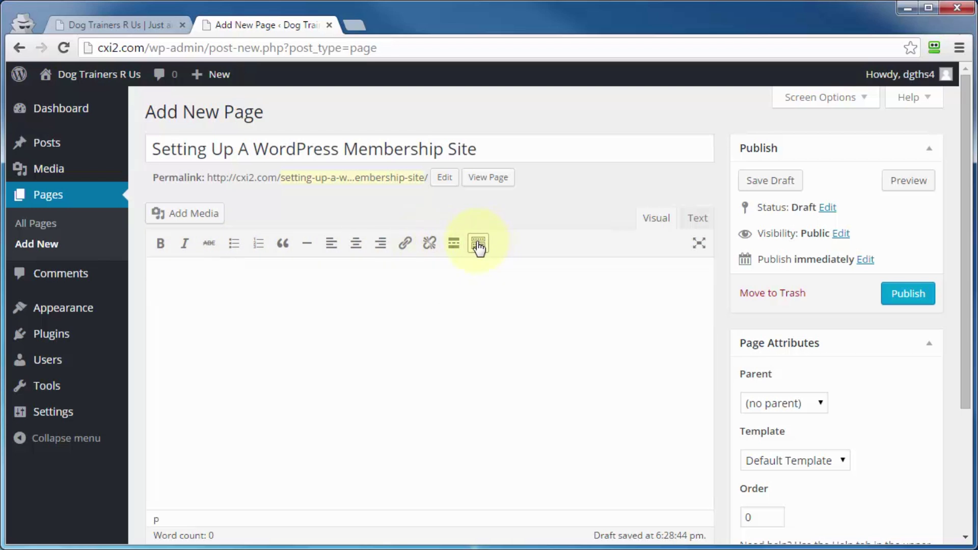
left_click(478, 248)
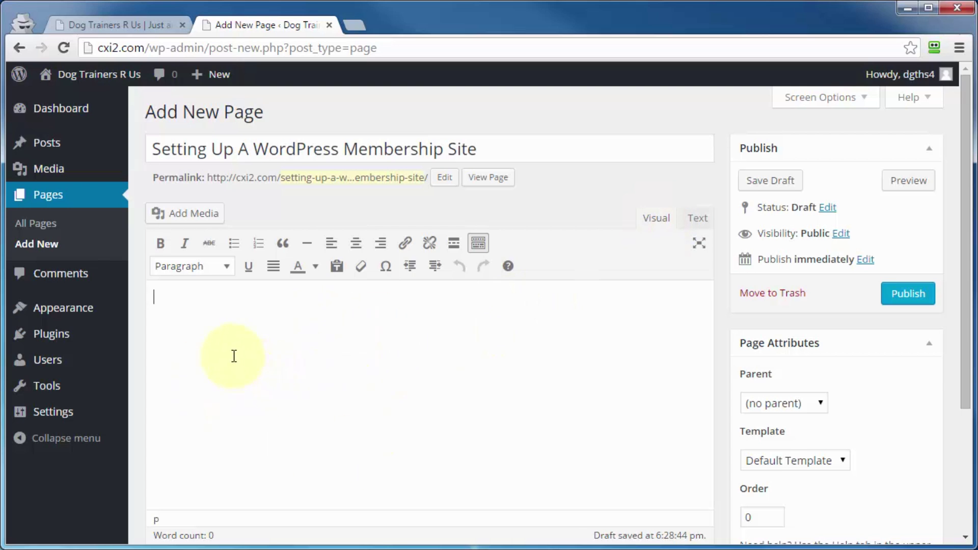
left_click(698, 220)
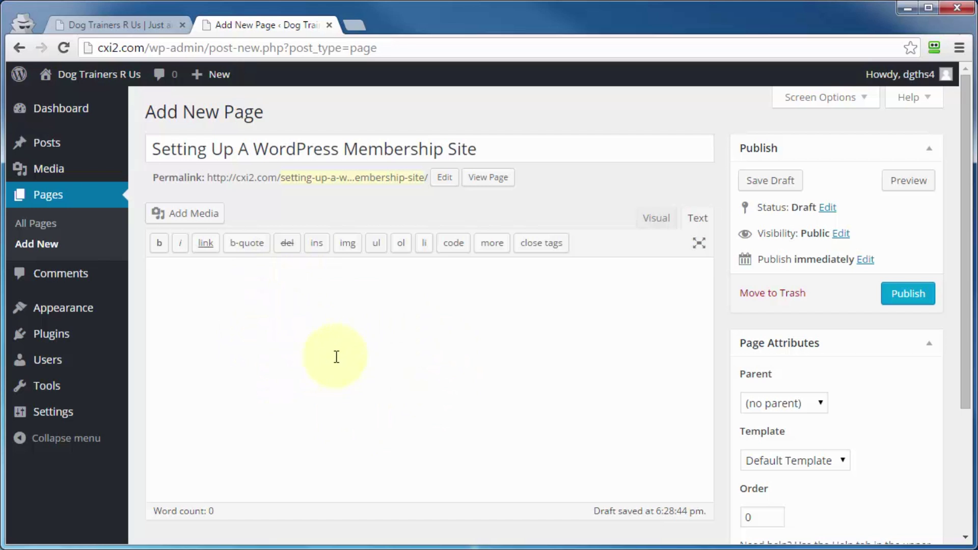
left_click(653, 219)
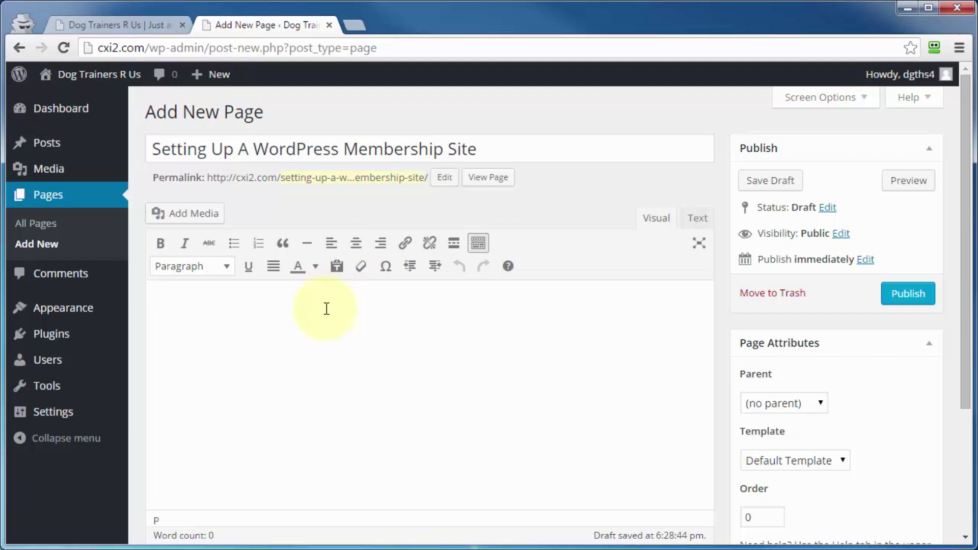
- Switch to the Microsoft Word document and copy the first three paragraphs below its title
left_click_drag(977, 89, 597, 58)
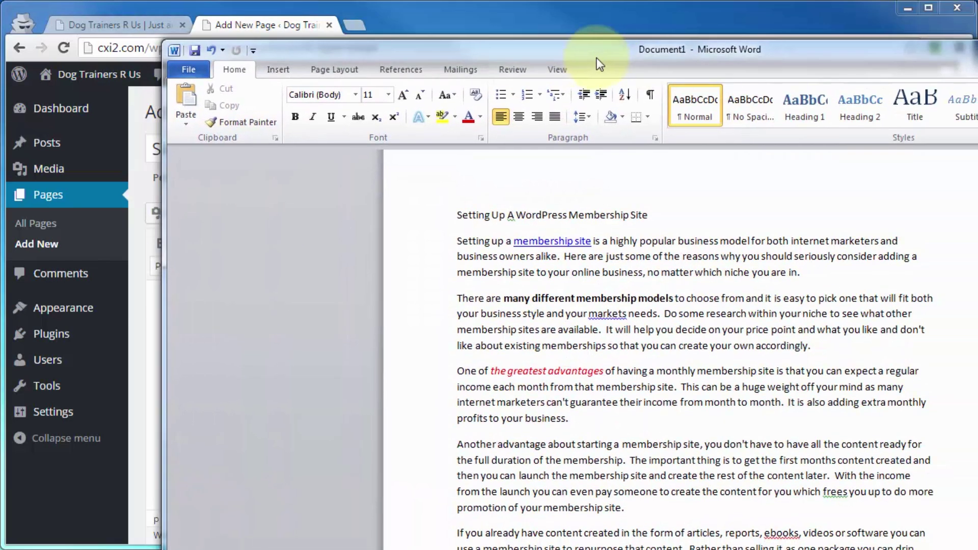
double_click(597, 57)
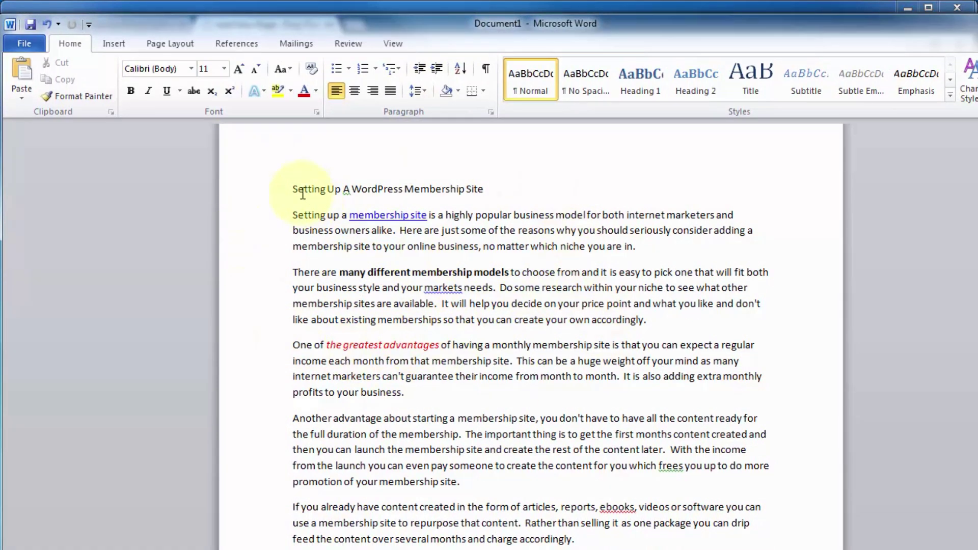
left_click_drag(294, 213, 427, 388)
right_click(408, 371)
left_click(433, 397)
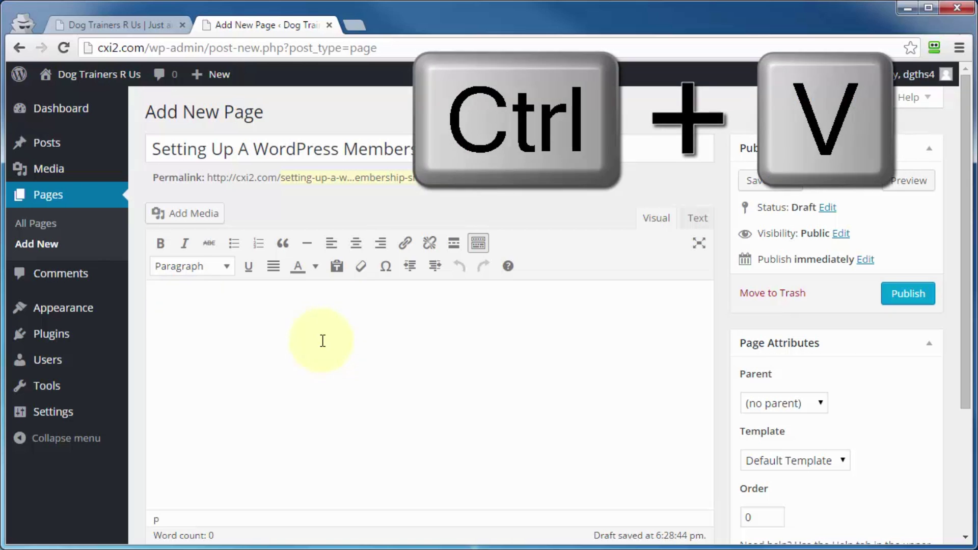
- Paste the copied Word paragraphs with their formatting into the page body and check the pasted content
key("ctrl+v")
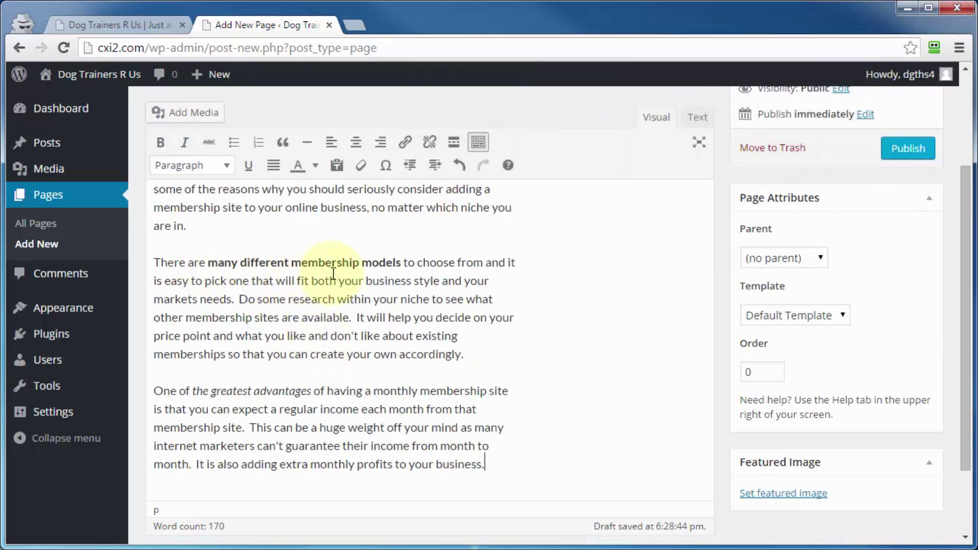
scroll(249, 397, "down", 1)
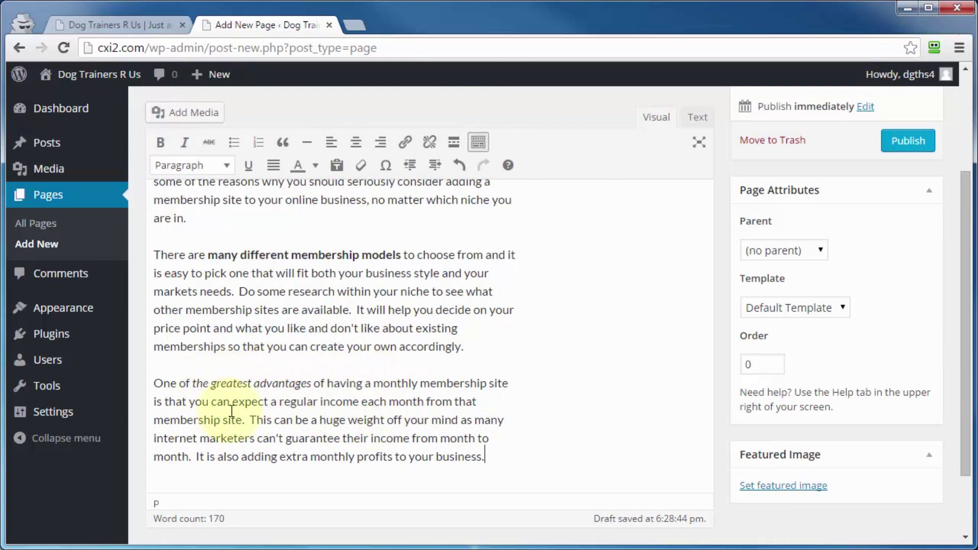
scroll(255, 343, "up", 3)
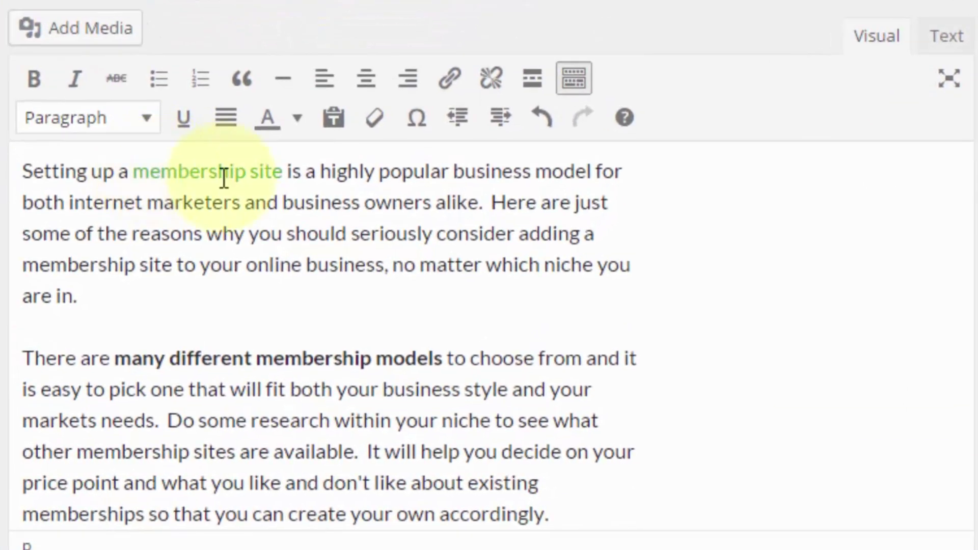
left_click(948, 38)
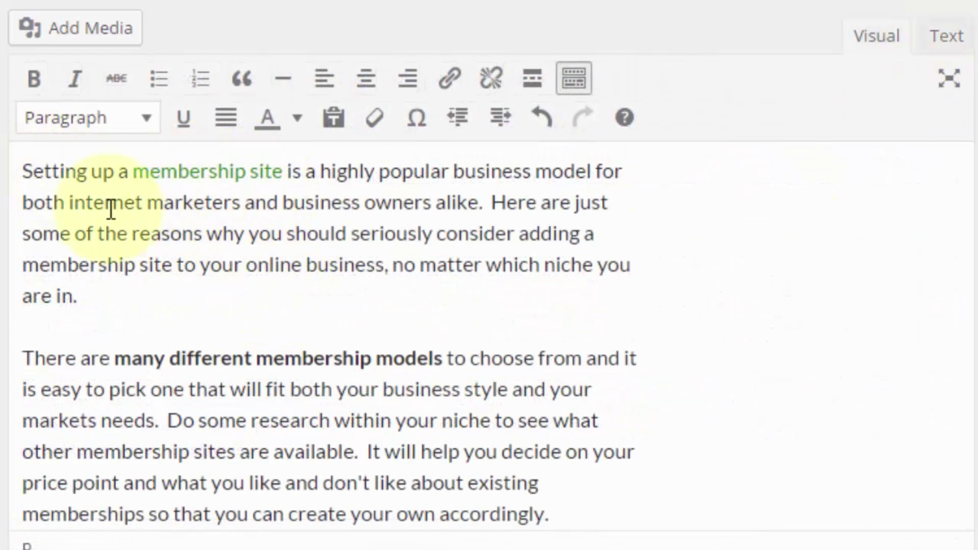
- Clear the page body, turn on Paste as text, and paste the copied paragraphs as plain text
left_click_drag(25, 171, 708, 293)
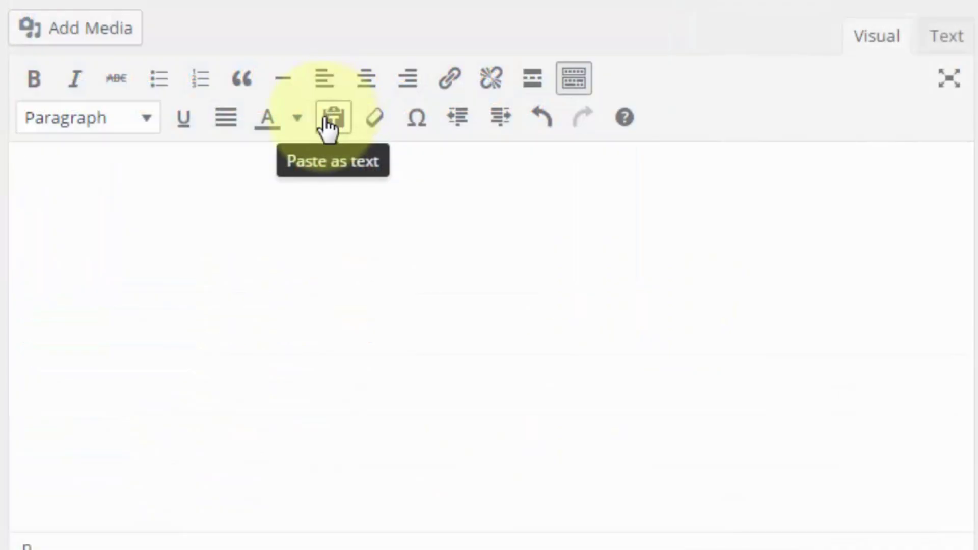
left_click(333, 128)
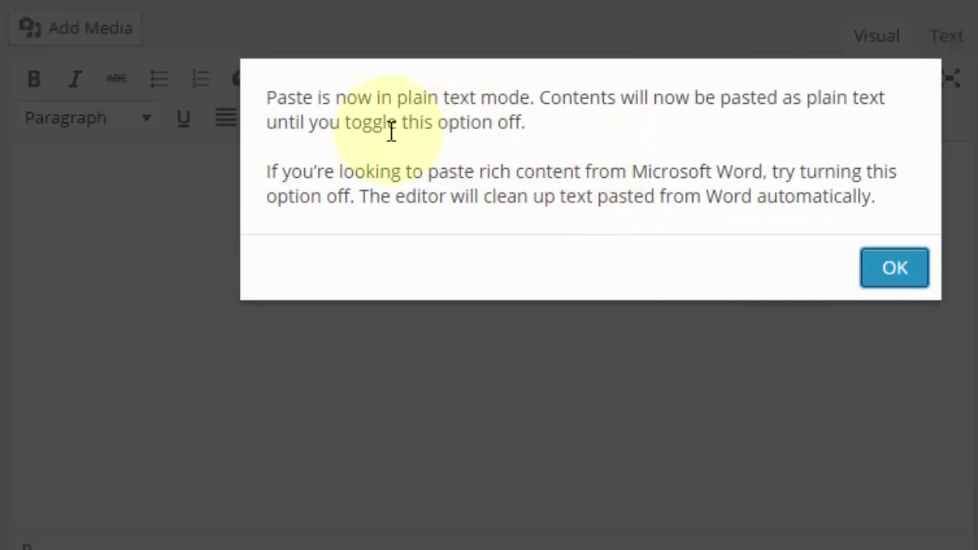
left_click(906, 276)
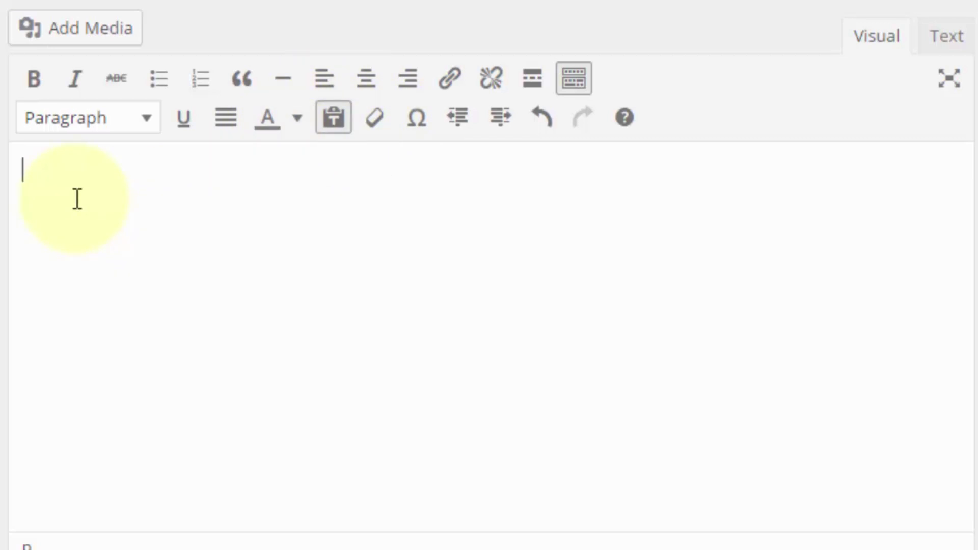
key("ctrl+v")
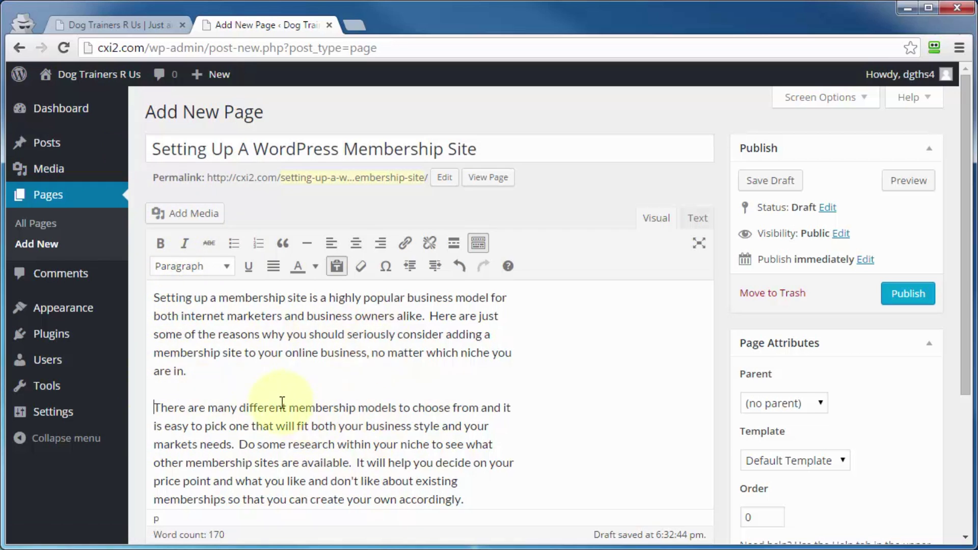
- Insert Working-hamster.jpg from the Media Library before the second paragraph and align the image left
left_click(172, 219)
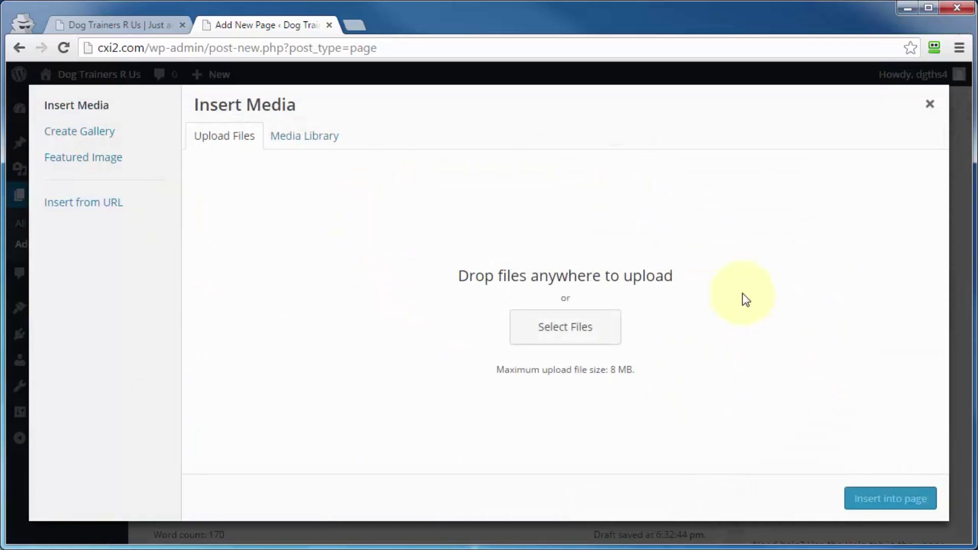
left_click(286, 143)
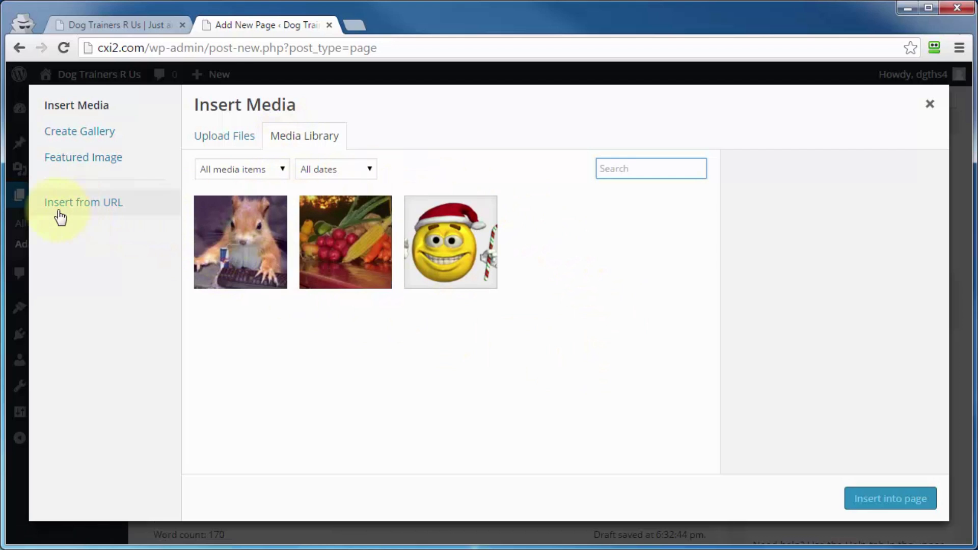
left_click(248, 245)
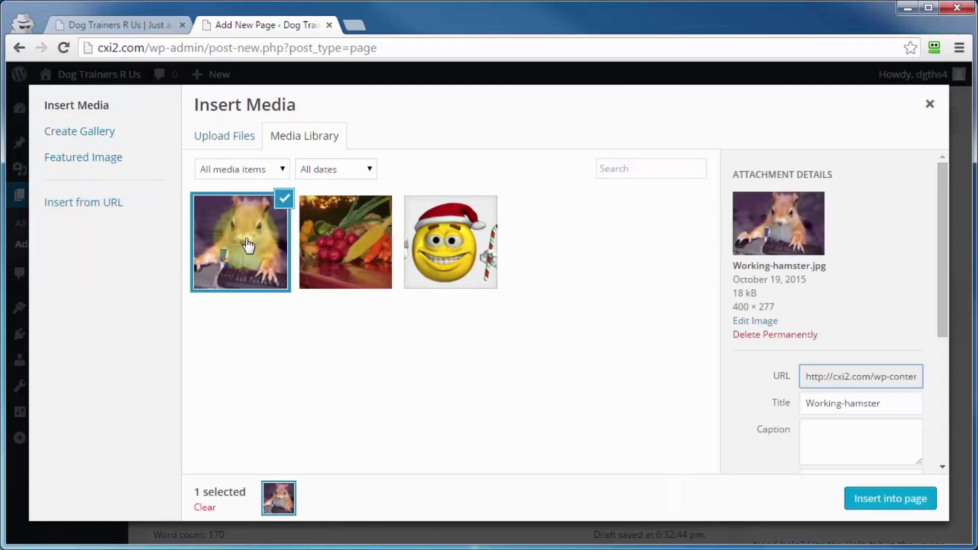
left_click(881, 499)
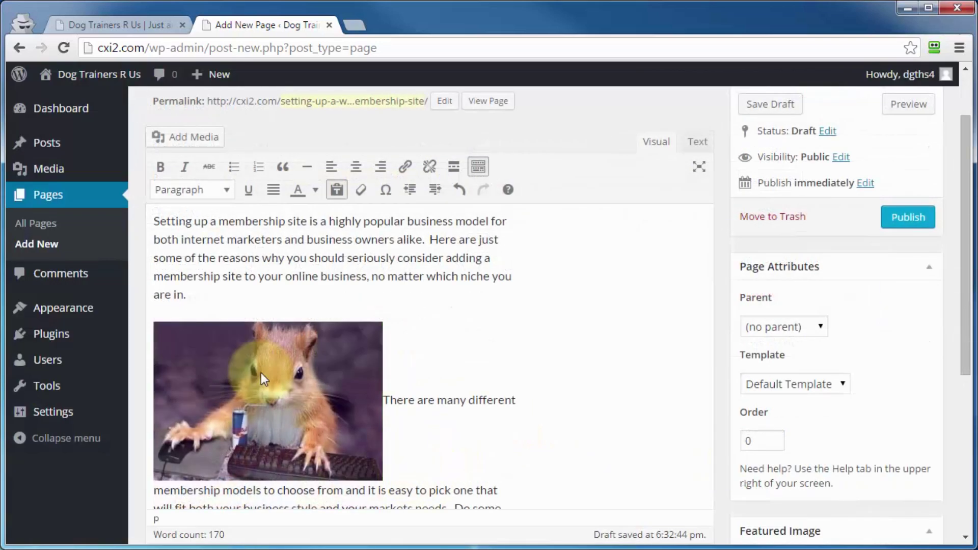
left_click(263, 378)
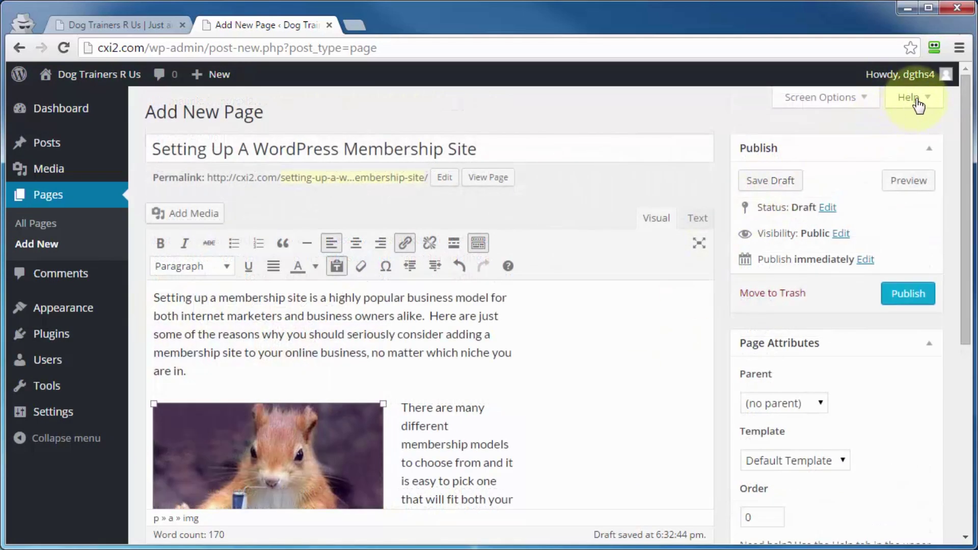
- Look at the page help, show the Discussion box through the screen options, and try its Allow comments setting
left_click(911, 98)
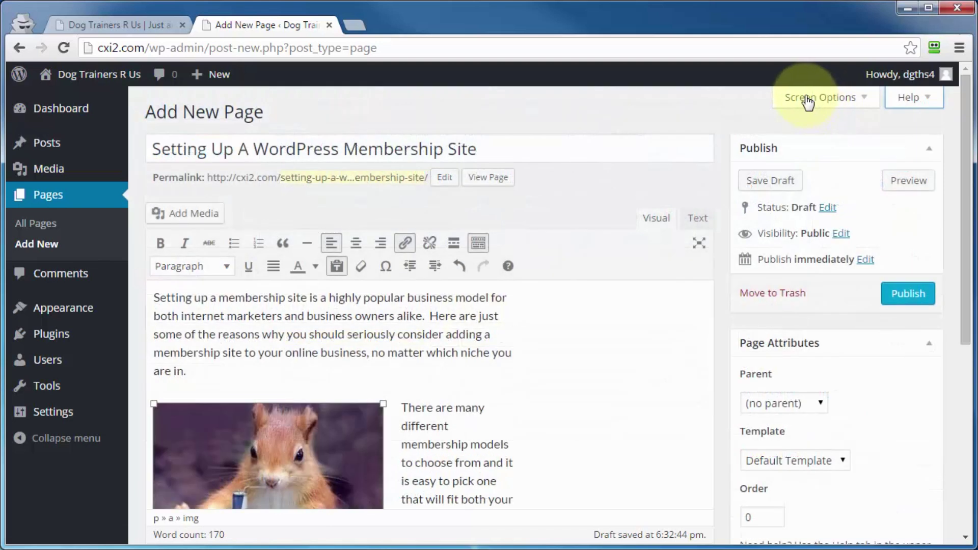
left_click(807, 99)
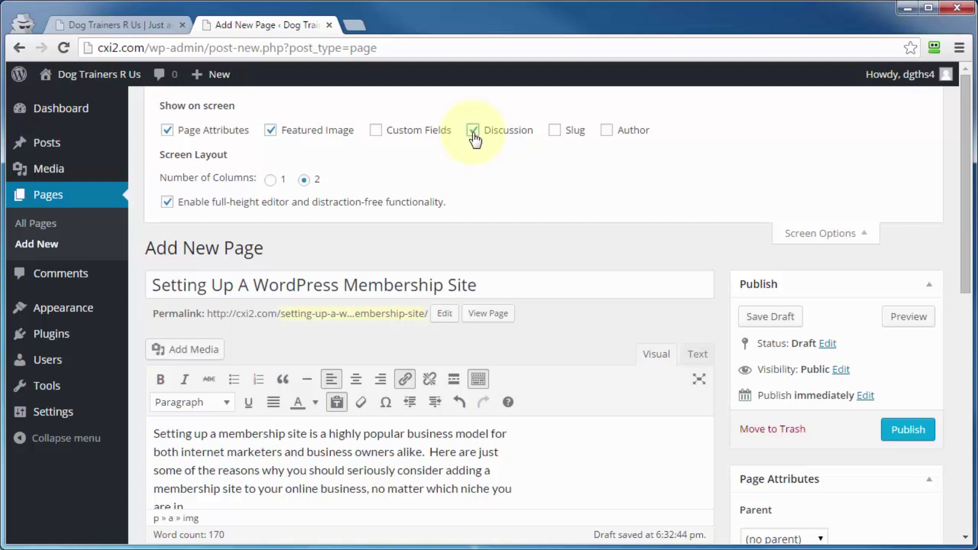
scroll(695, 342, "down", 10)
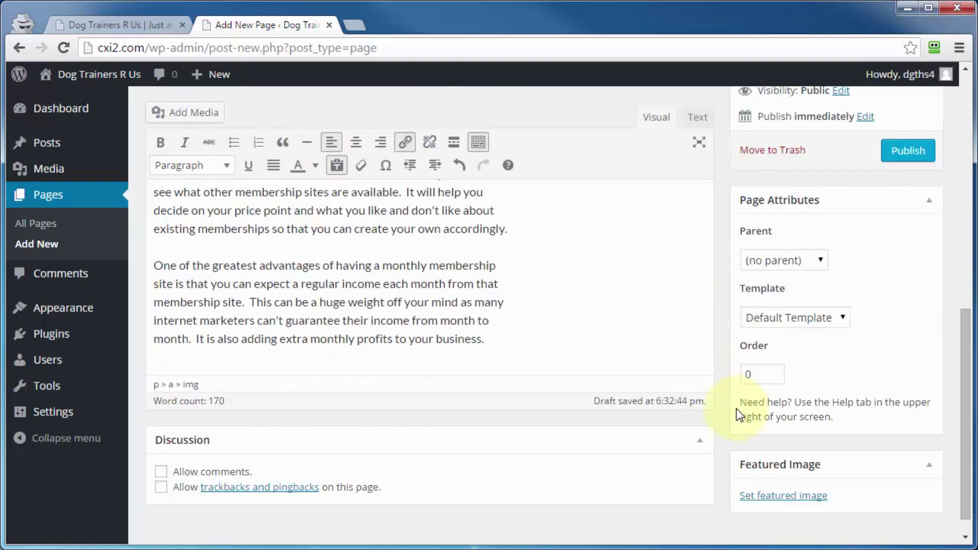
scroll(735, 408, "down", 1)
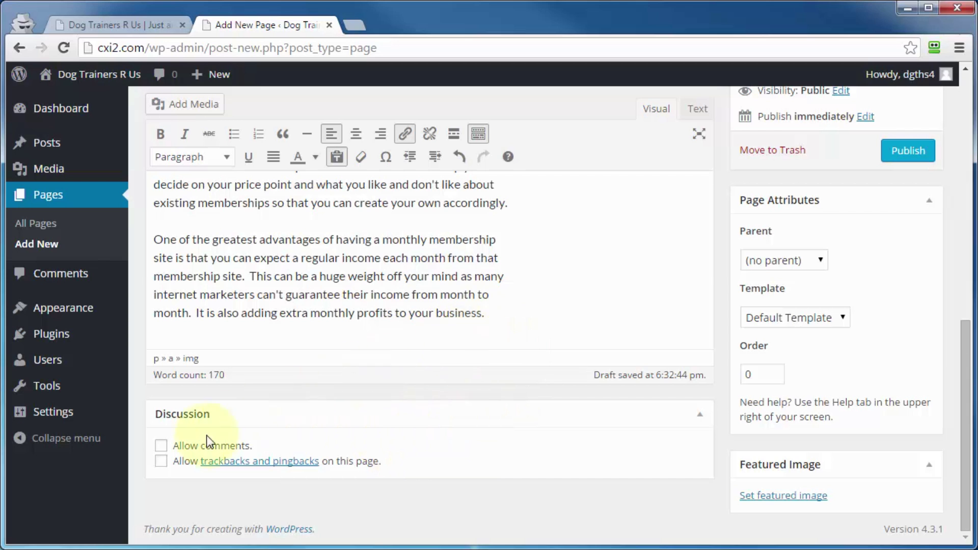
left_click(161, 448)
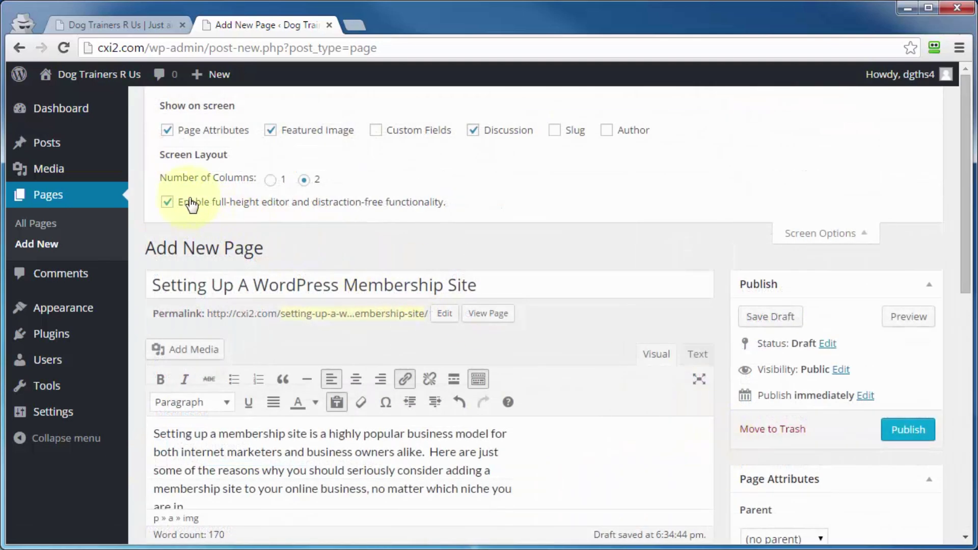
- Try the one-column screen layout for the page editor, restore two columns, and look over the layout
left_click(270, 180)
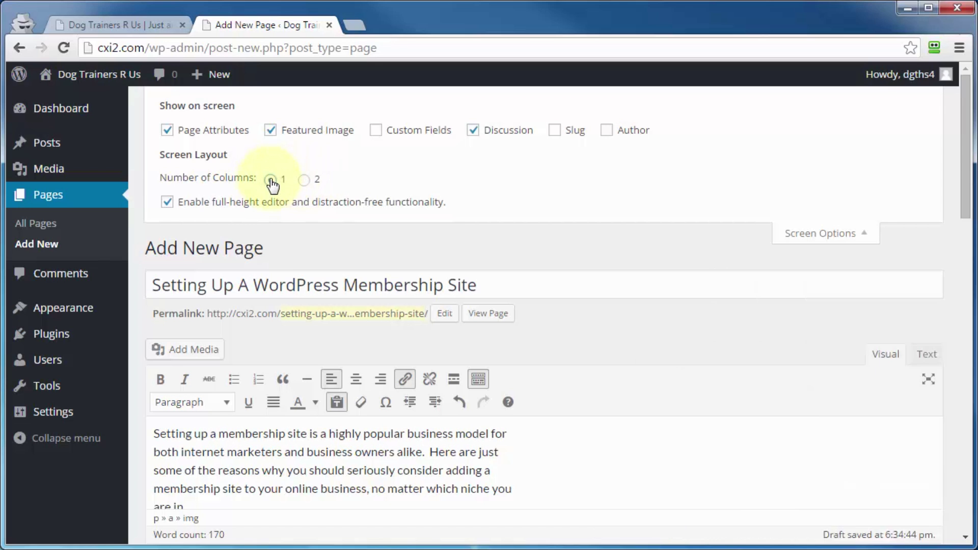
left_click(304, 180)
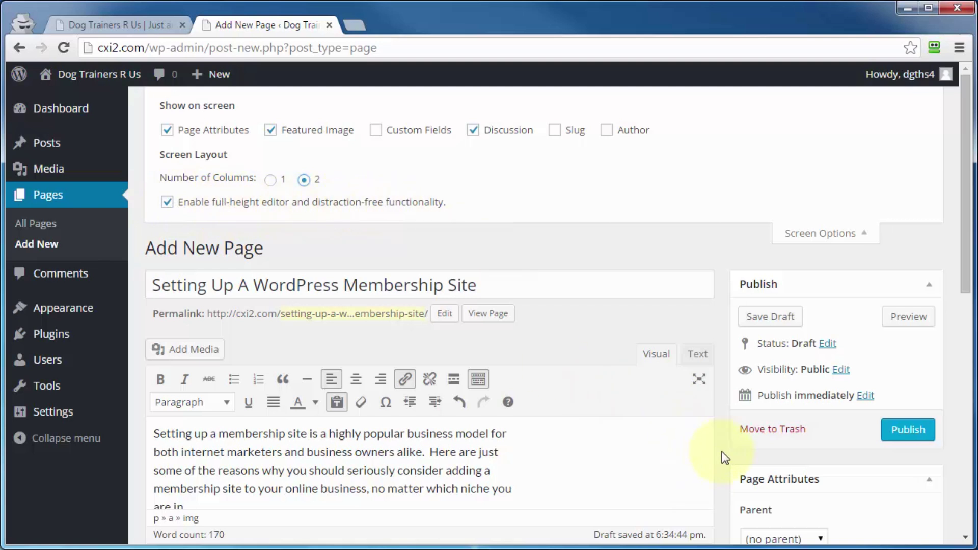
scroll(722, 452, "down", 3)
scroll(720, 380, "down", 6)
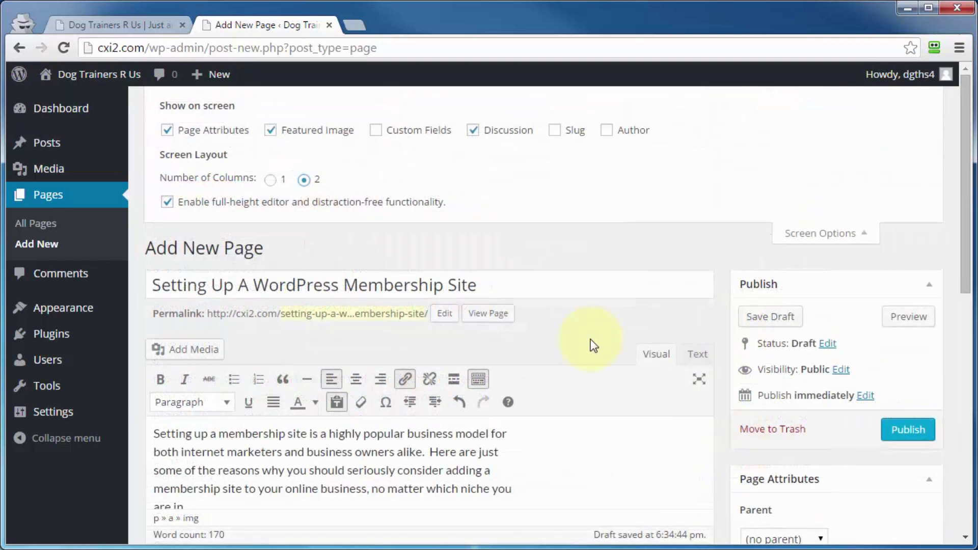
- Try the editor with full-height and distraction-free functionality disabled, check its inner scrolling, and enable the option again
left_click(167, 202)
scroll(678, 310, "down", 3)
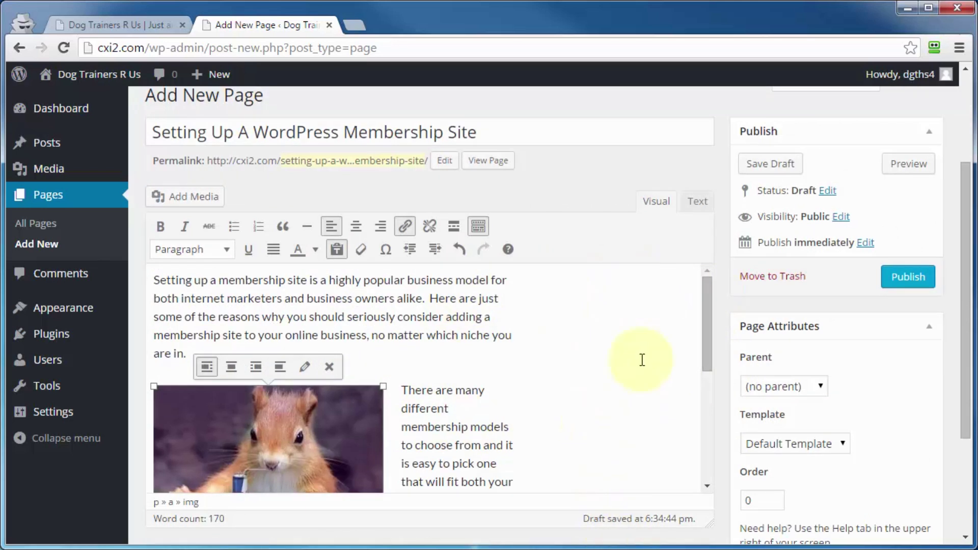
left_click_drag(705, 351, 728, 237)
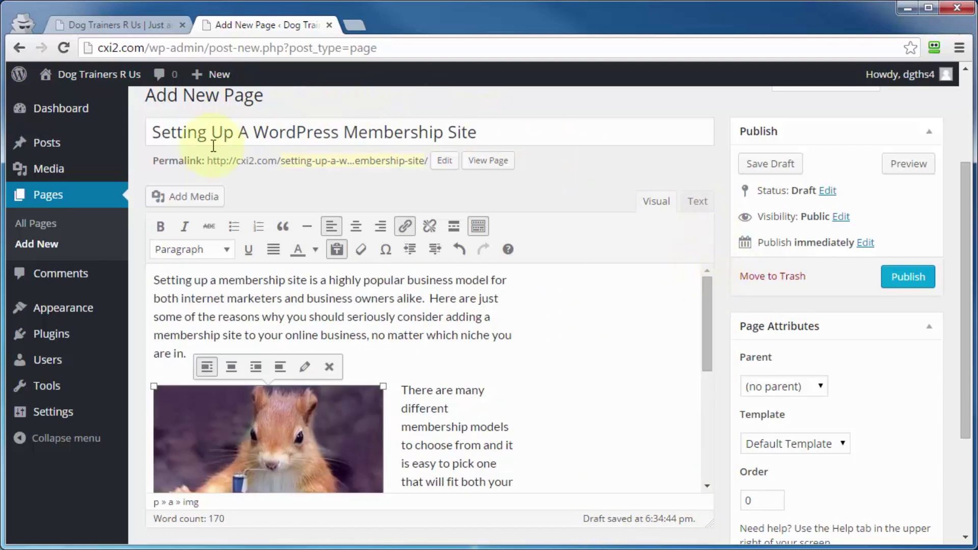
scroll(736, 417, "down", 3)
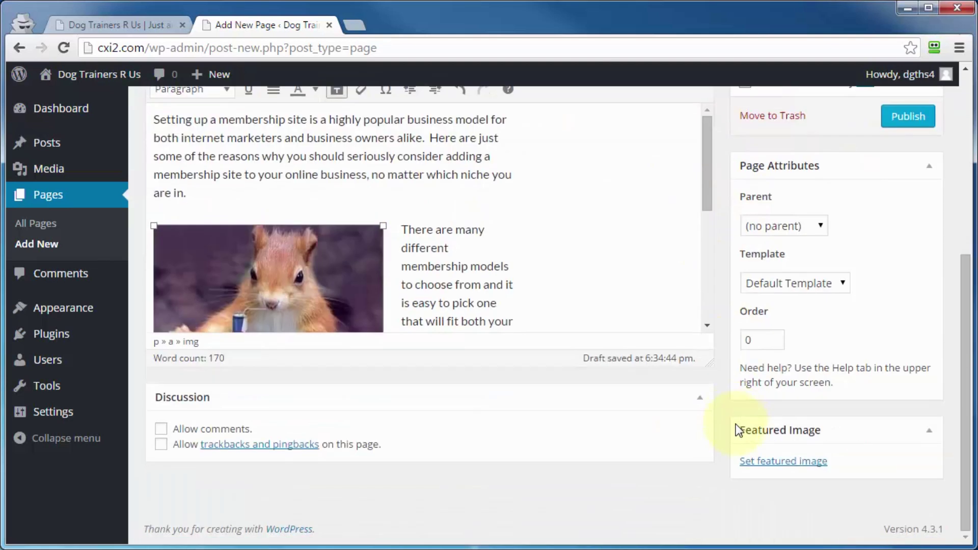
scroll(734, 458, "up", 6)
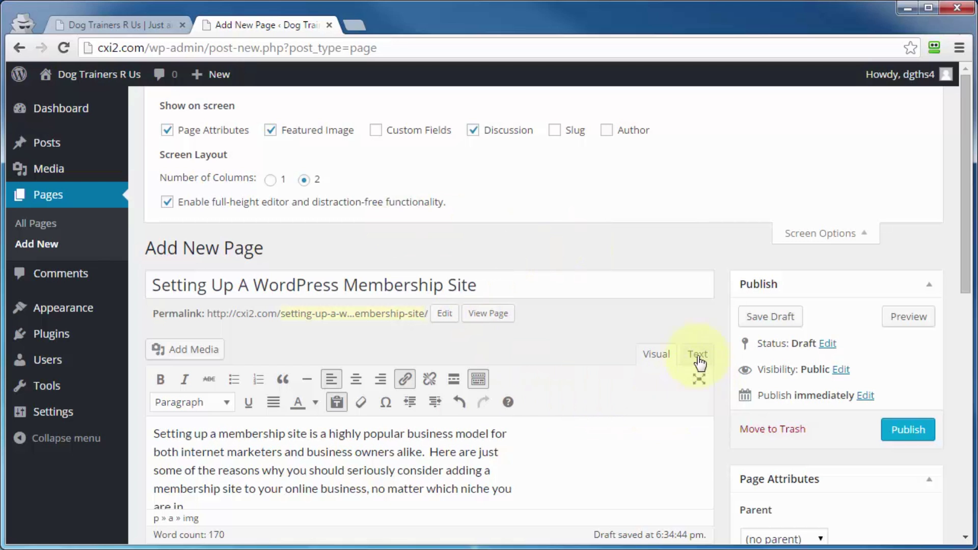
- Add an empty line after the first paragraph in distraction-free writing mode, leave that mode and hide the screen options
left_click(699, 380)
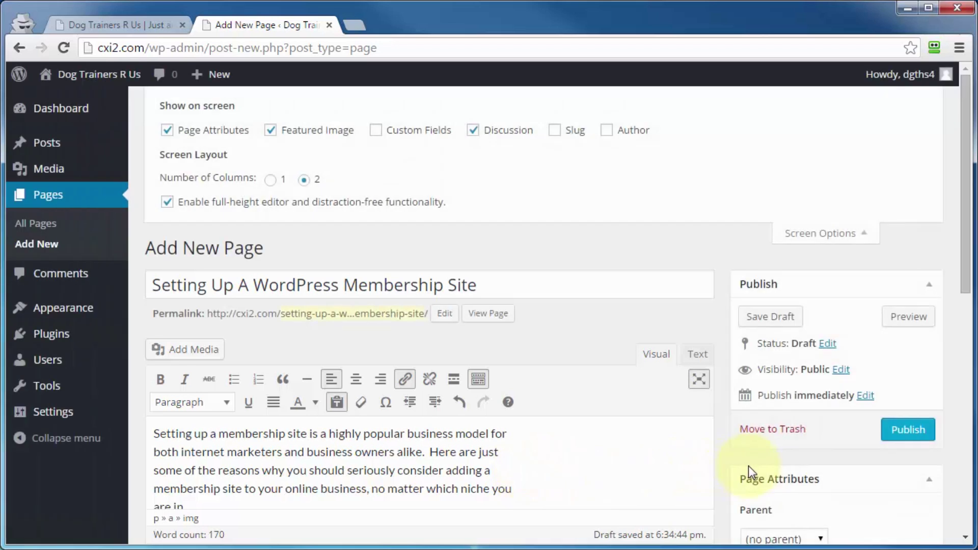
scroll(519, 448, "down", 5)
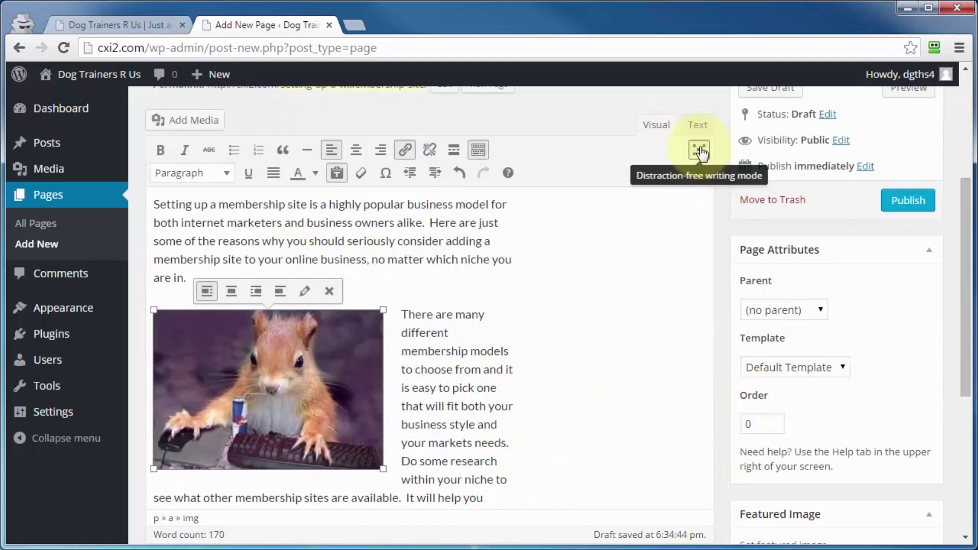
left_click(434, 286)
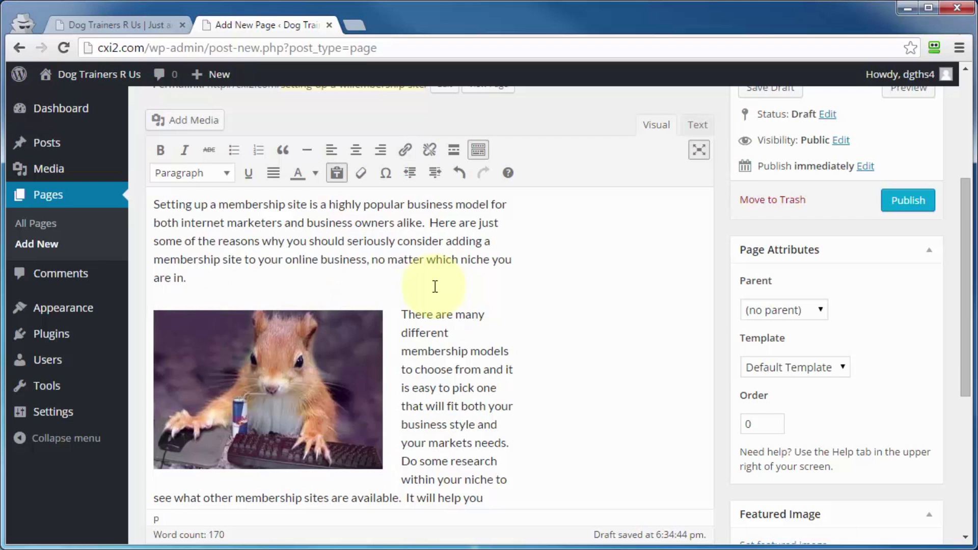
key("Return")
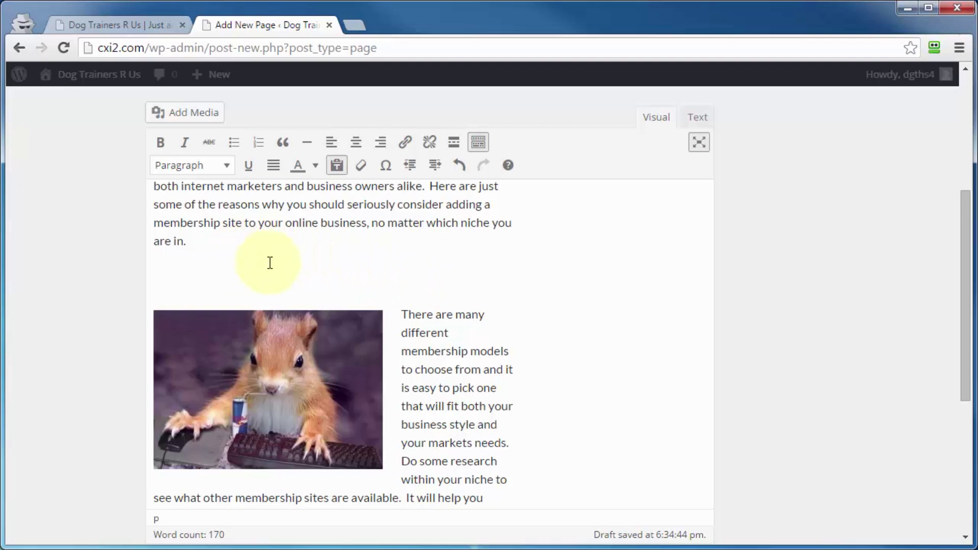
left_click(699, 142)
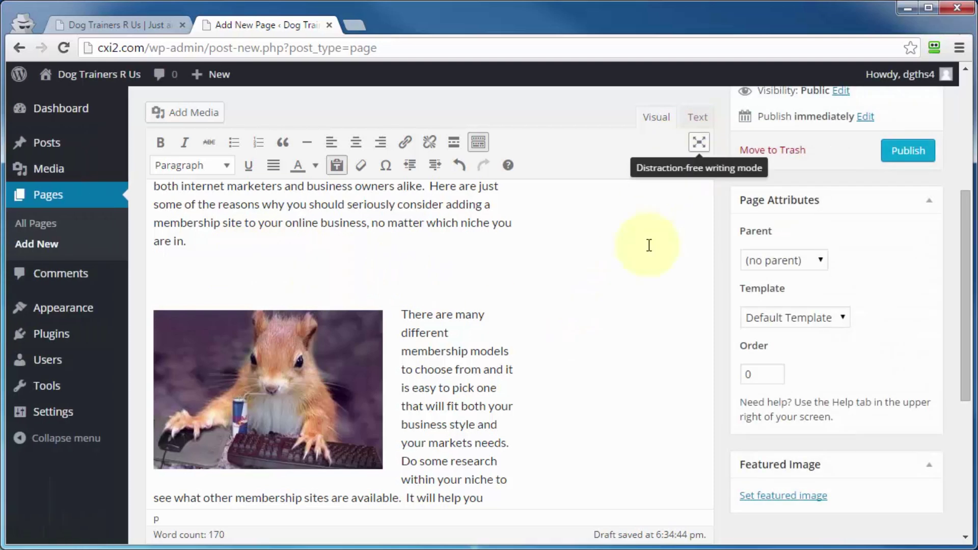
scroll(713, 531, "up", 5)
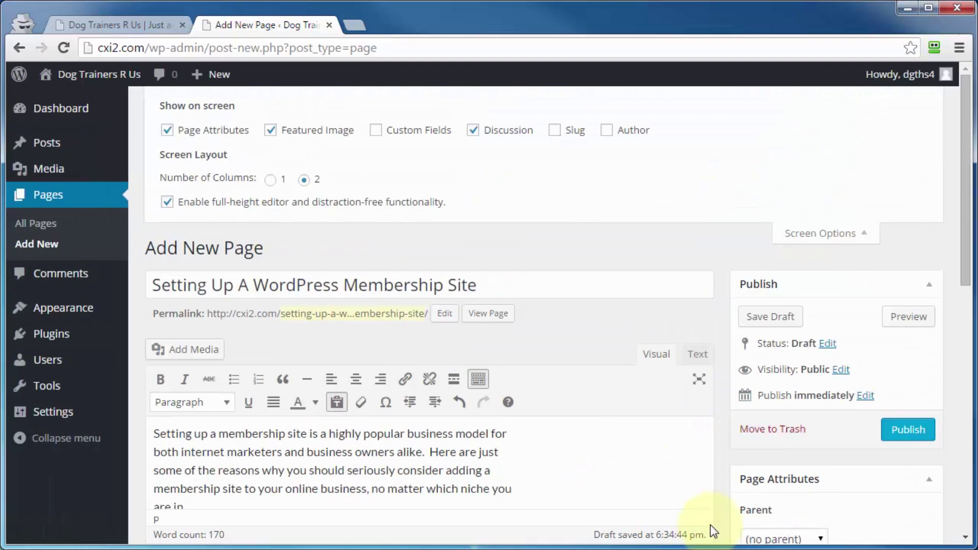
left_click(830, 236)
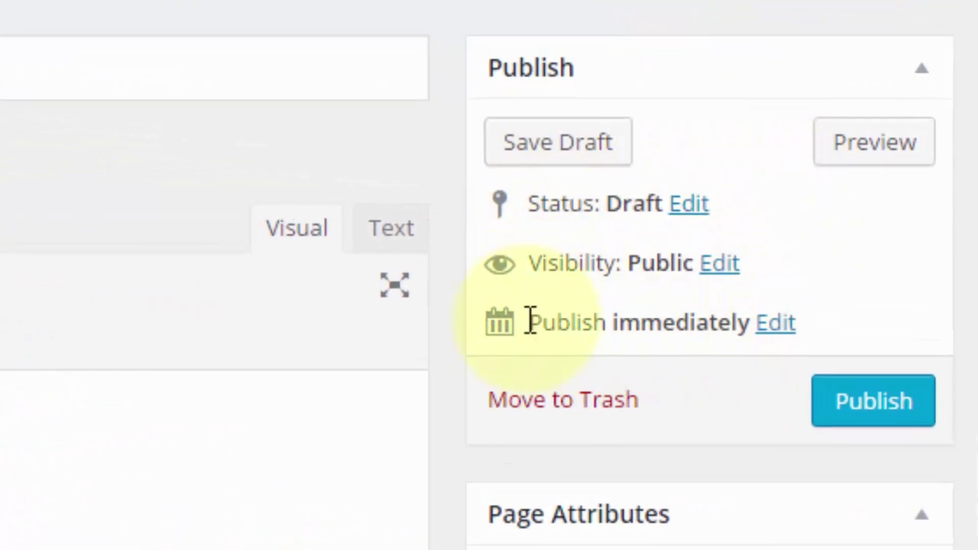
- Schedule the page for October 20, 2015 by changing the day of its publish date
left_click(779, 328)
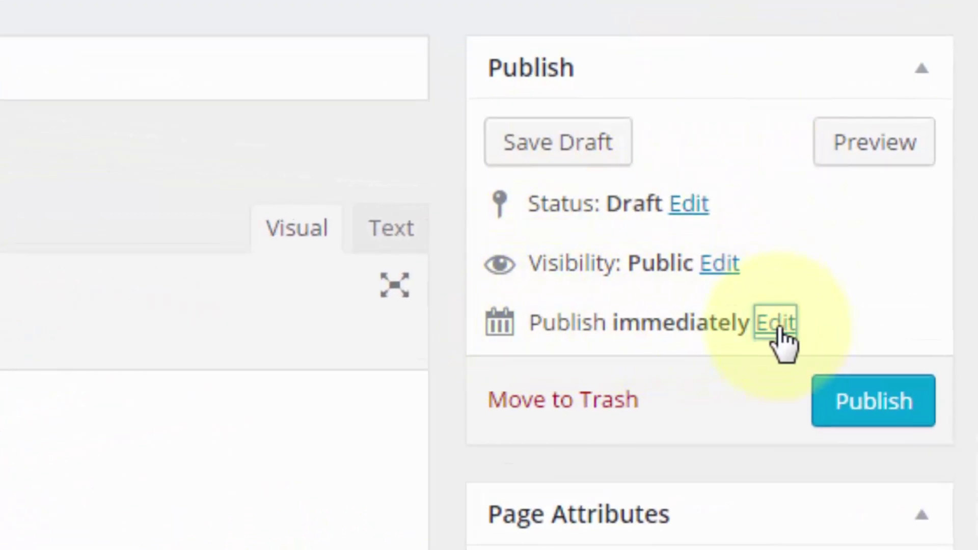
double_click(627, 371)
type("20")
left_click(508, 437)
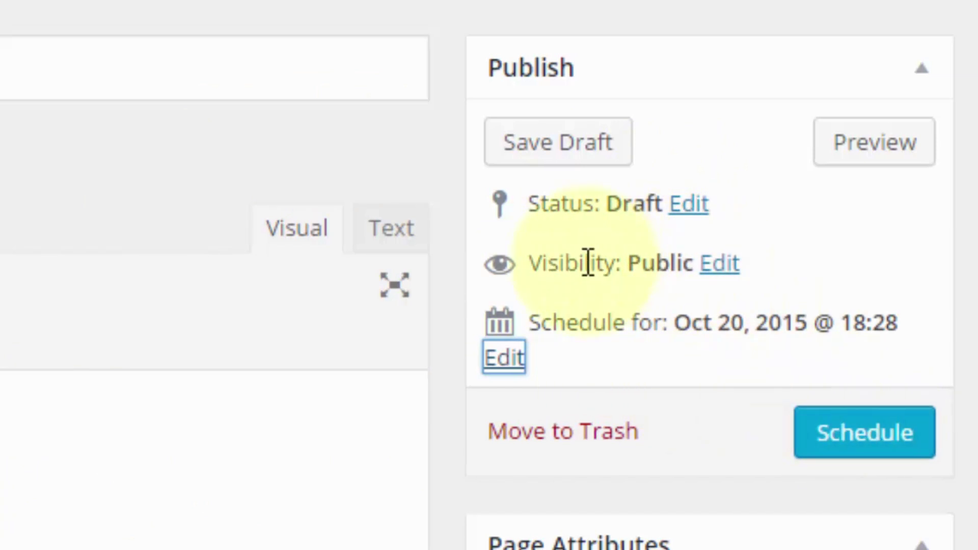
- Try Private visibility for the page, choose Public again and cancel the visibility edit
left_click(718, 265)
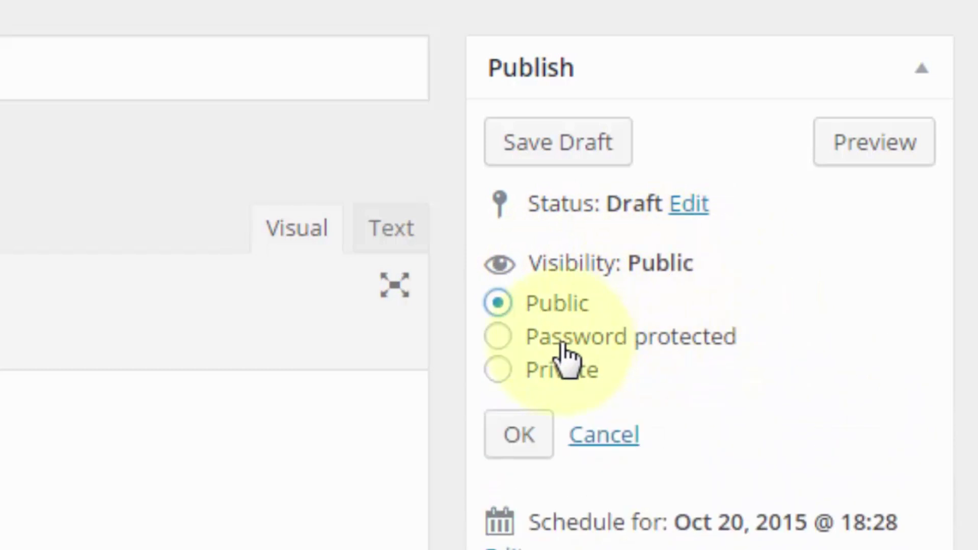
left_click(499, 371)
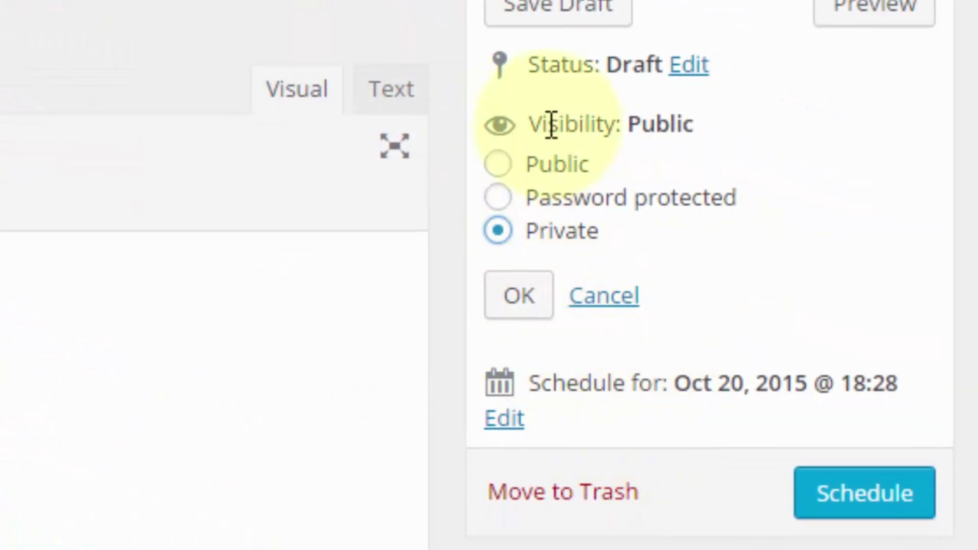
left_click(498, 164)
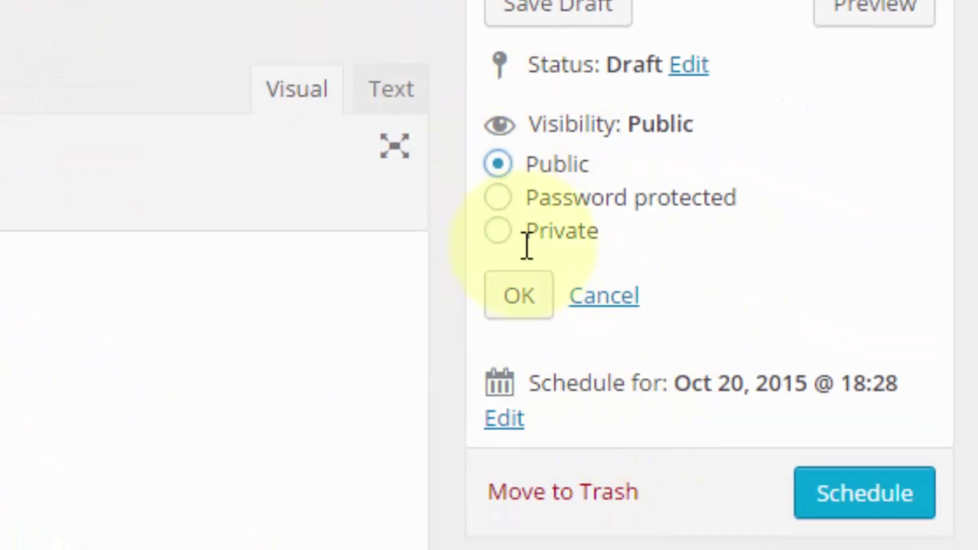
left_click(590, 306)
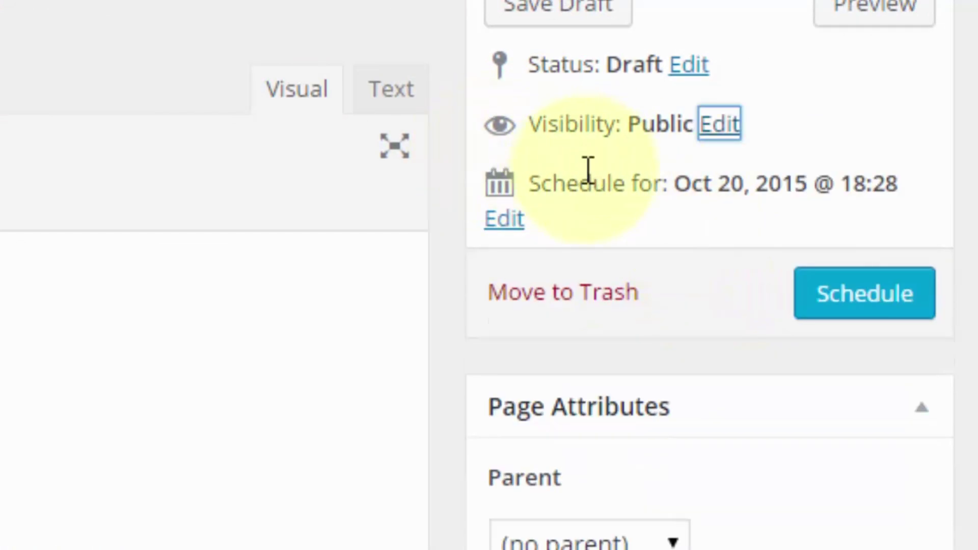
- Set the day of the page's publish date back to 19 to remove the scheduling
left_click(510, 219)
double_click(635, 230)
type("19")
left_click(520, 297)
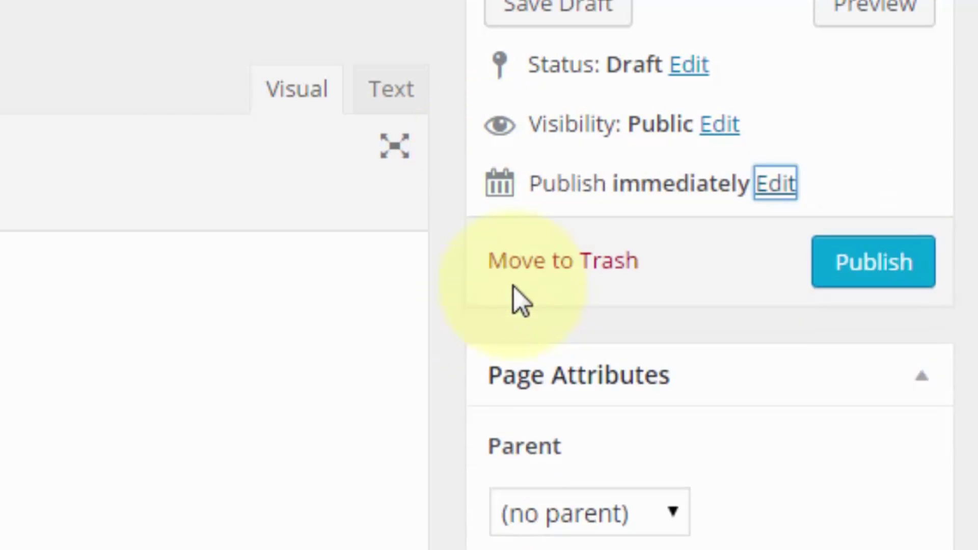
- Check the available page templates without changing the selection, and move the Featured Image box directly above Page Attributes
scroll(809, 407, "down", 5)
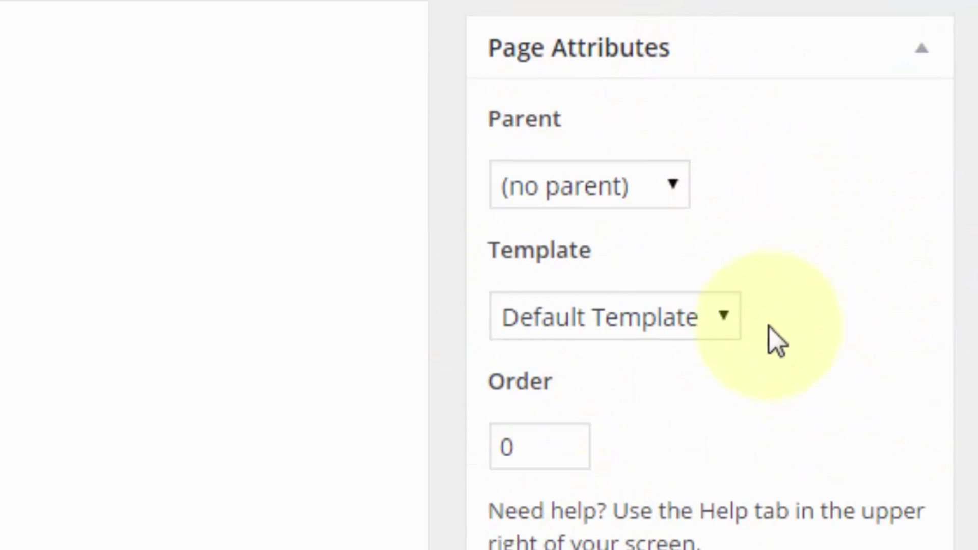
left_click(542, 329)
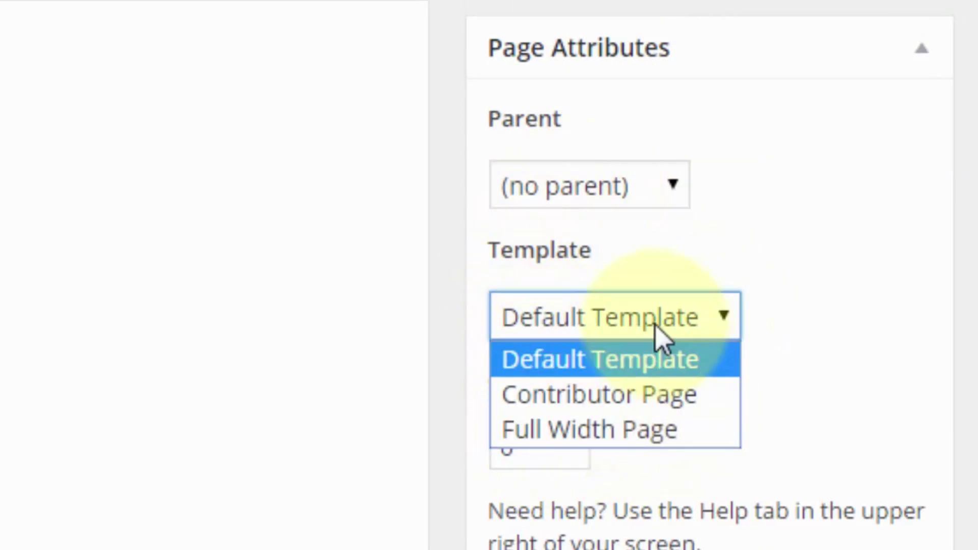
left_click(846, 309)
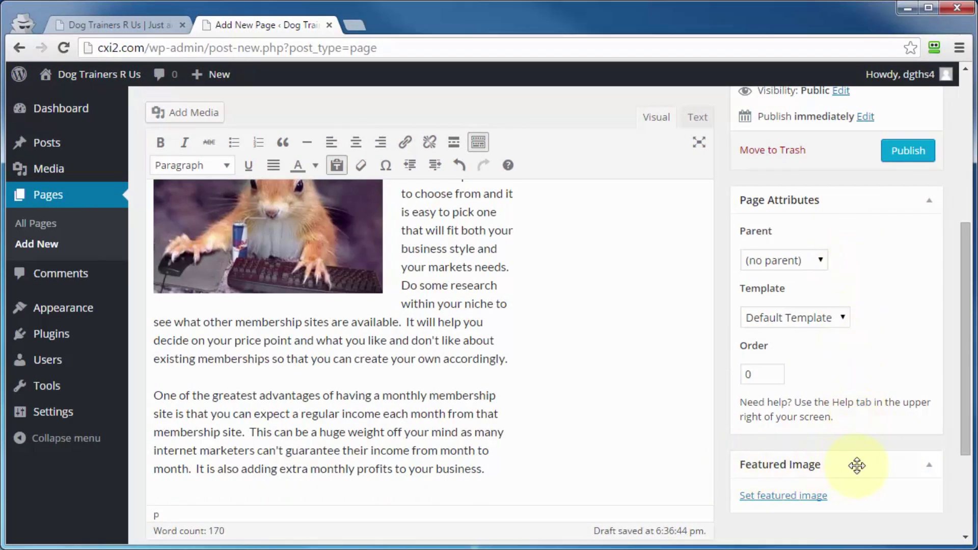
left_click_drag(856, 460, 801, 186)
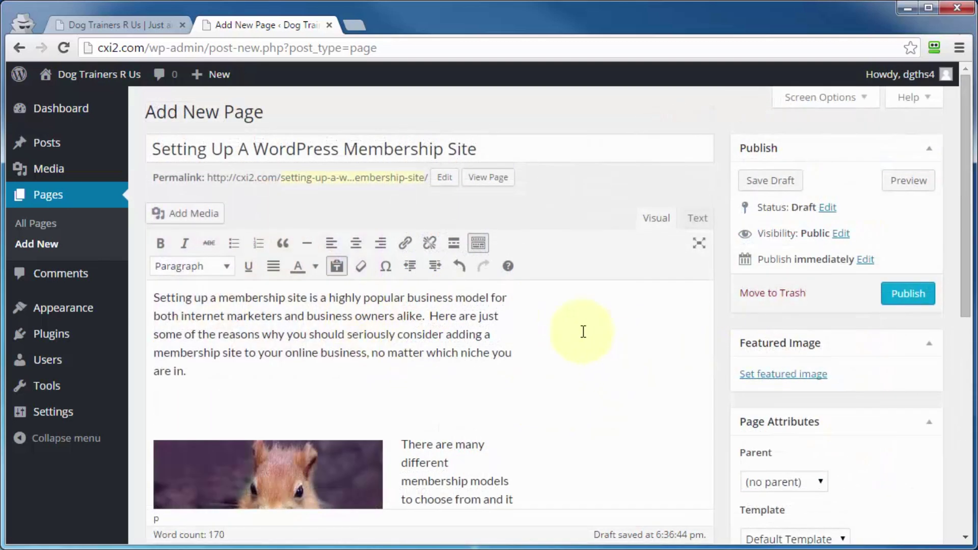
- Publish the page "Setting Up A WordPress Membership Site"
left_click(905, 297)
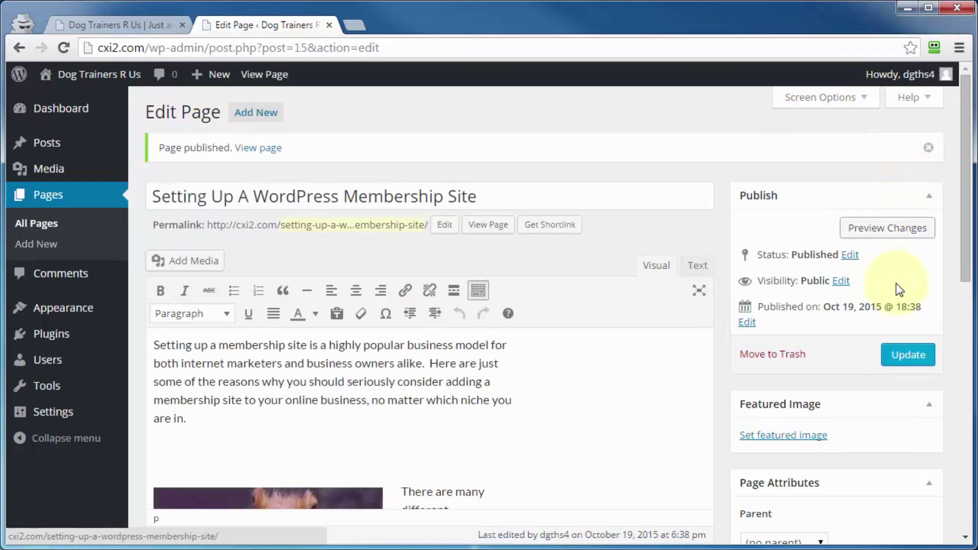
left_click(910, 356)
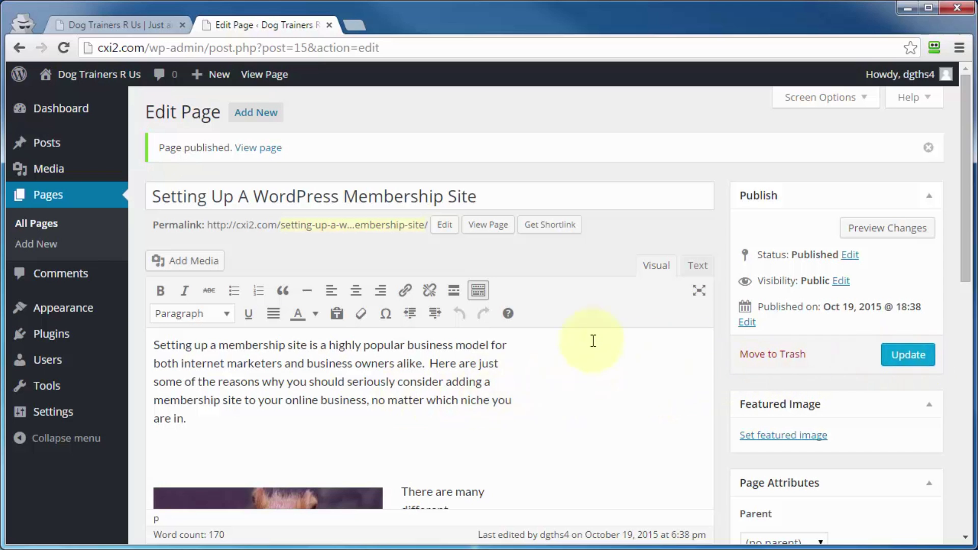
- Display the page's shortlink, dismiss it, and view the published page on the site
left_click(555, 227)
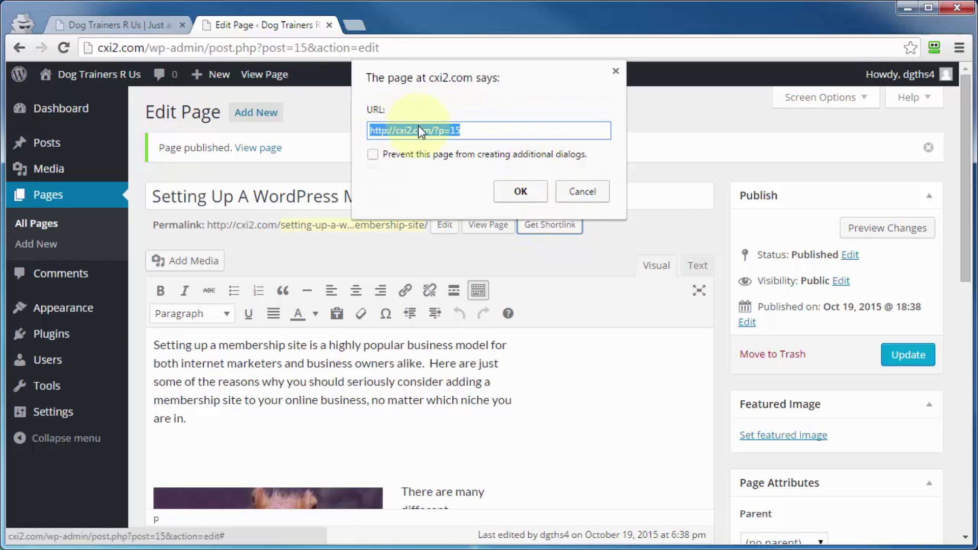
left_click(581, 192)
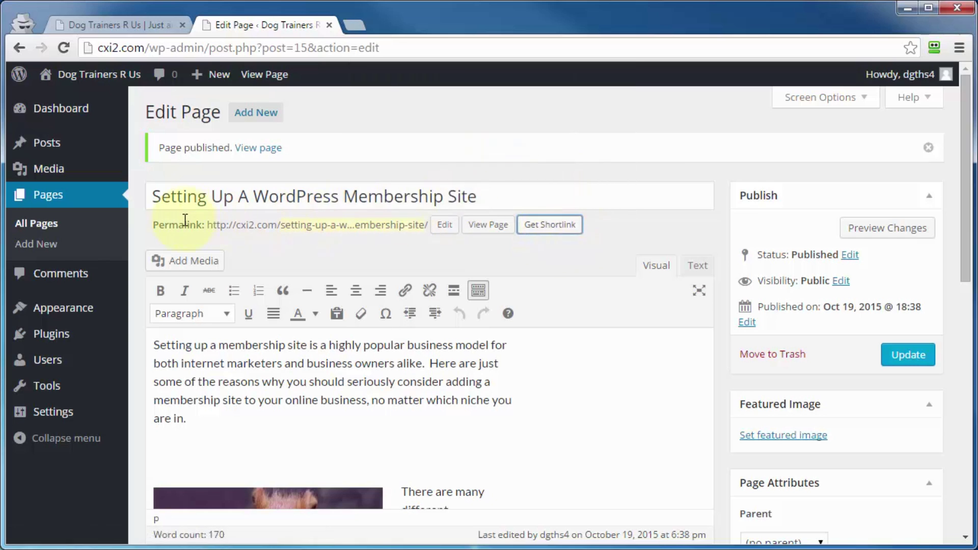
left_click(488, 226)
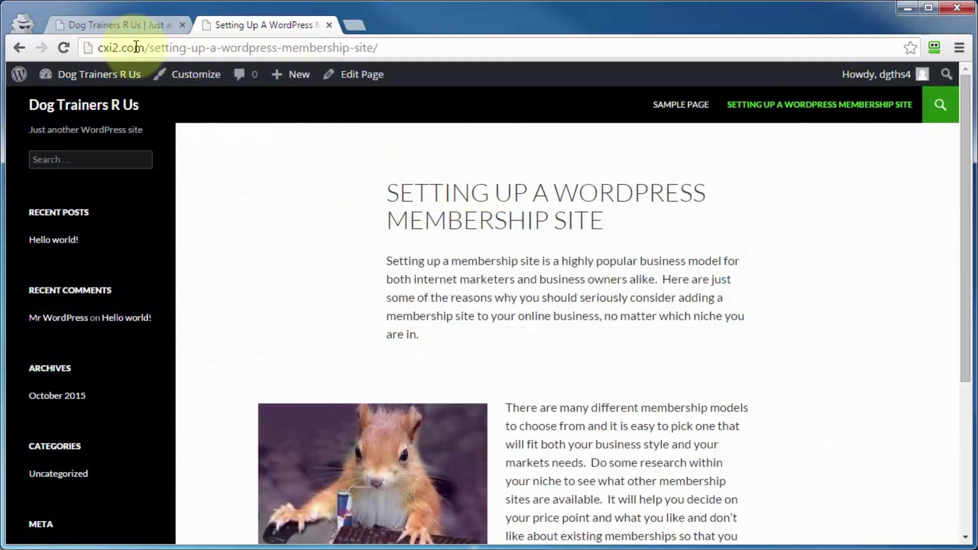